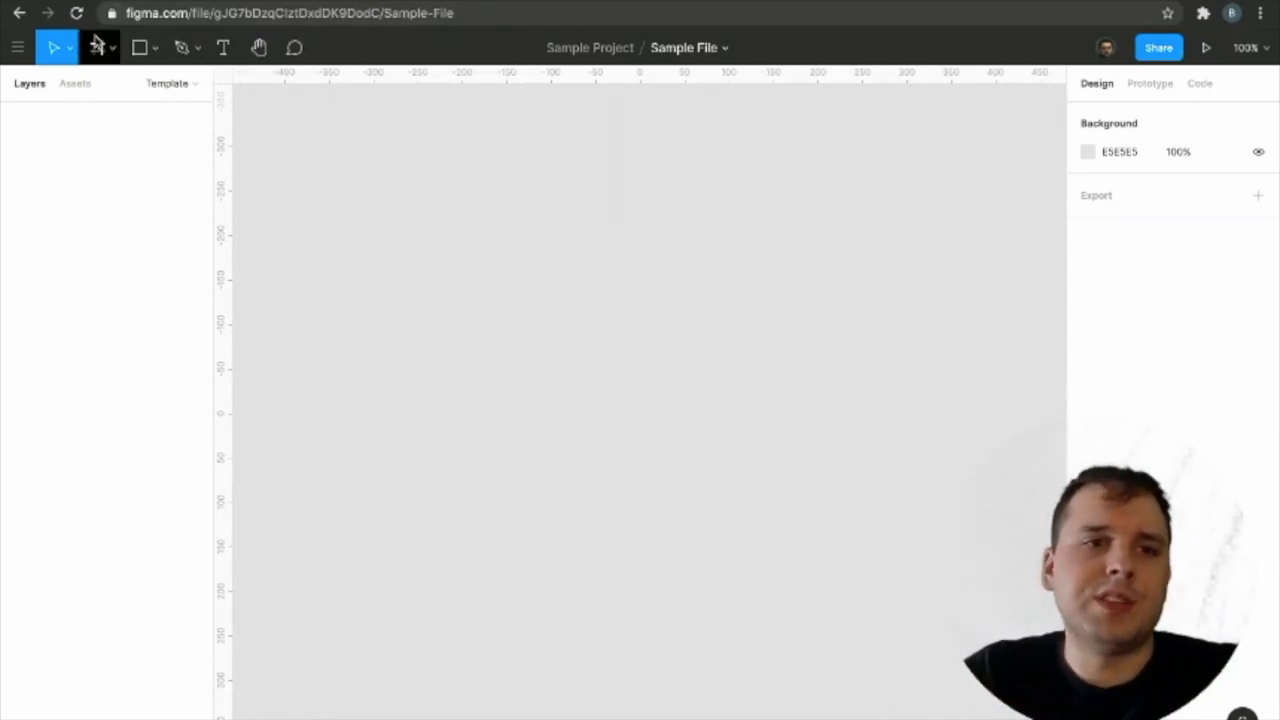
Create a new A4 frame from the Paper presets on the empty canvas.
{"action": "left_click", "coordinate": [98, 47]}
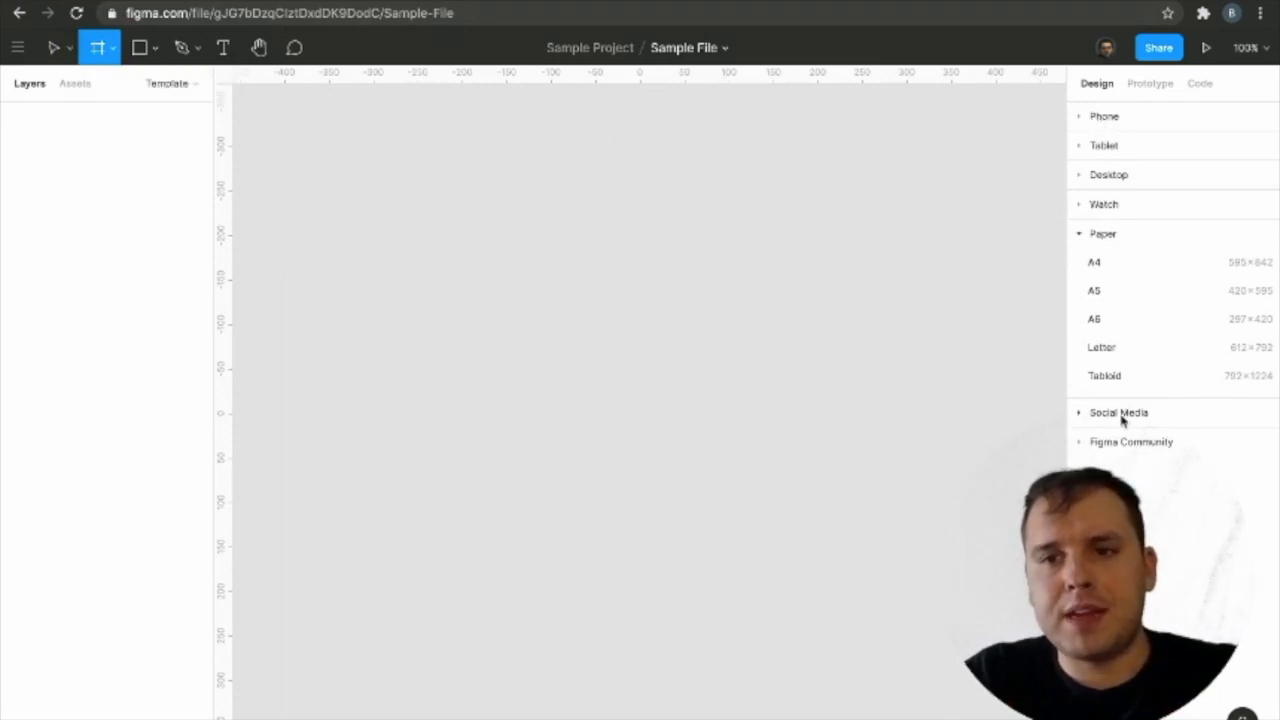
{"action": "left_click", "coordinate": [1082, 118]}
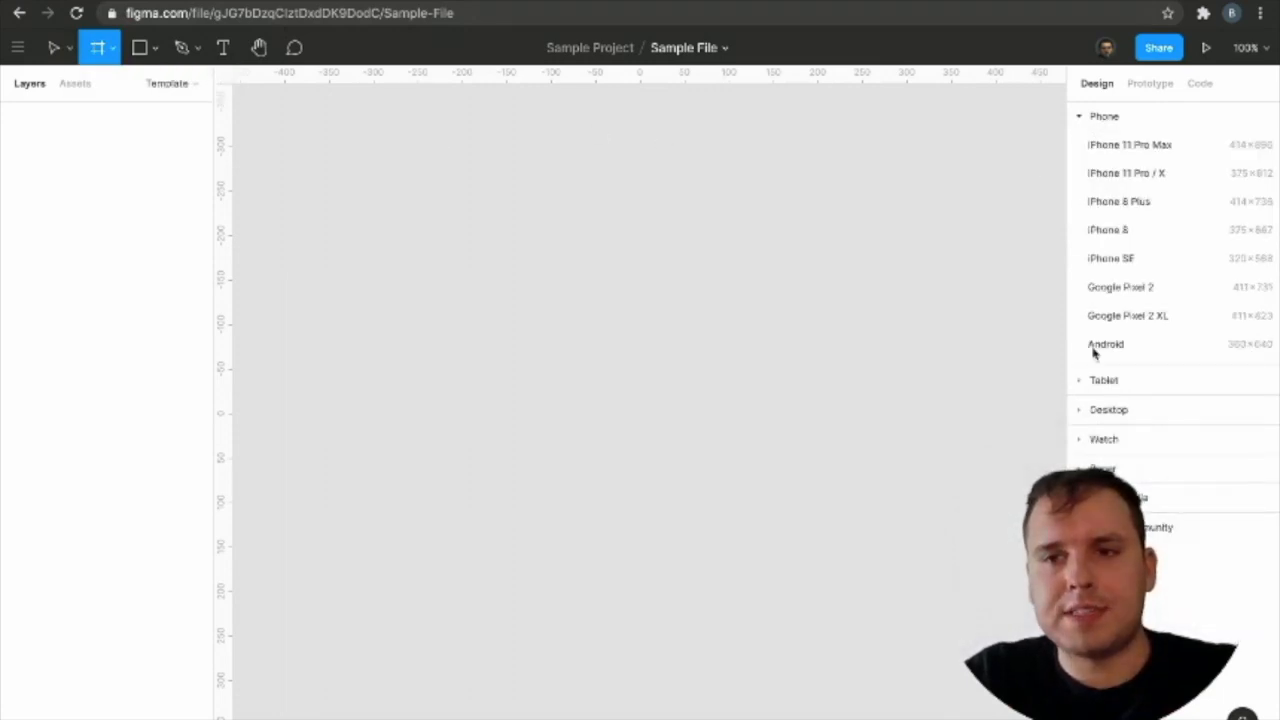
{"action": "left_click", "coordinate": [1102, 468]}
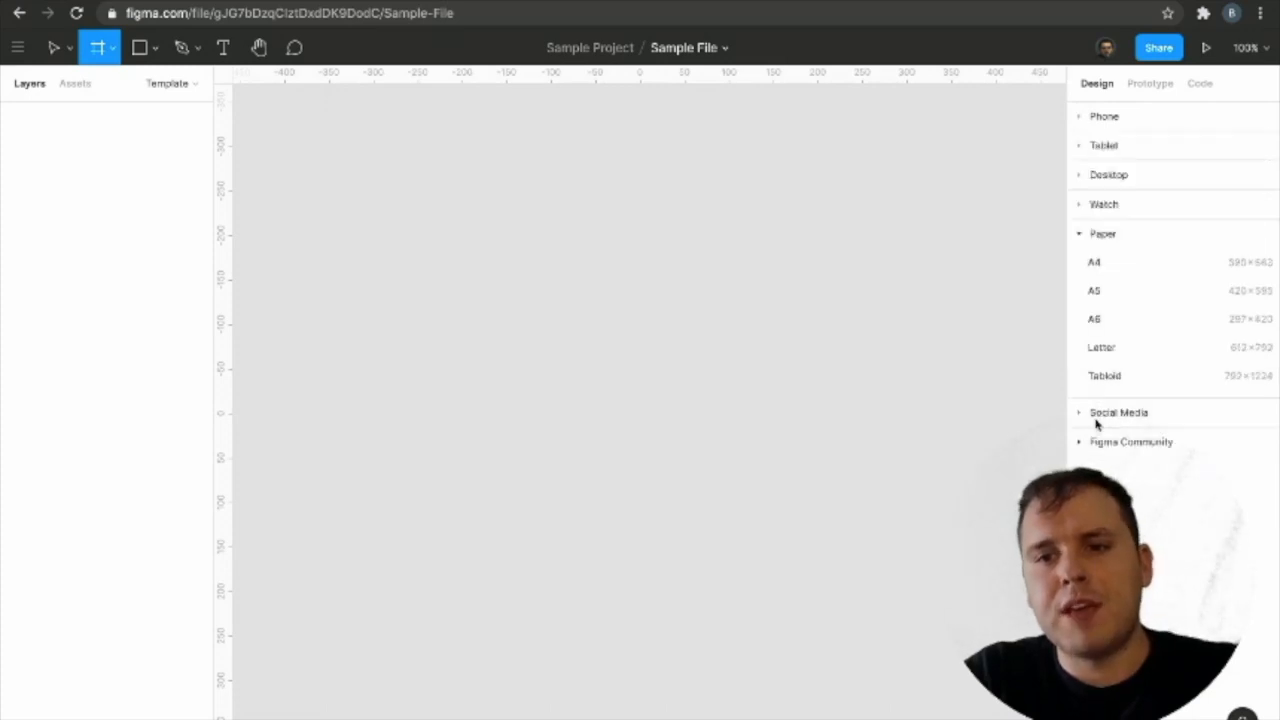
{"action": "left_click", "coordinate": [1094, 263]}
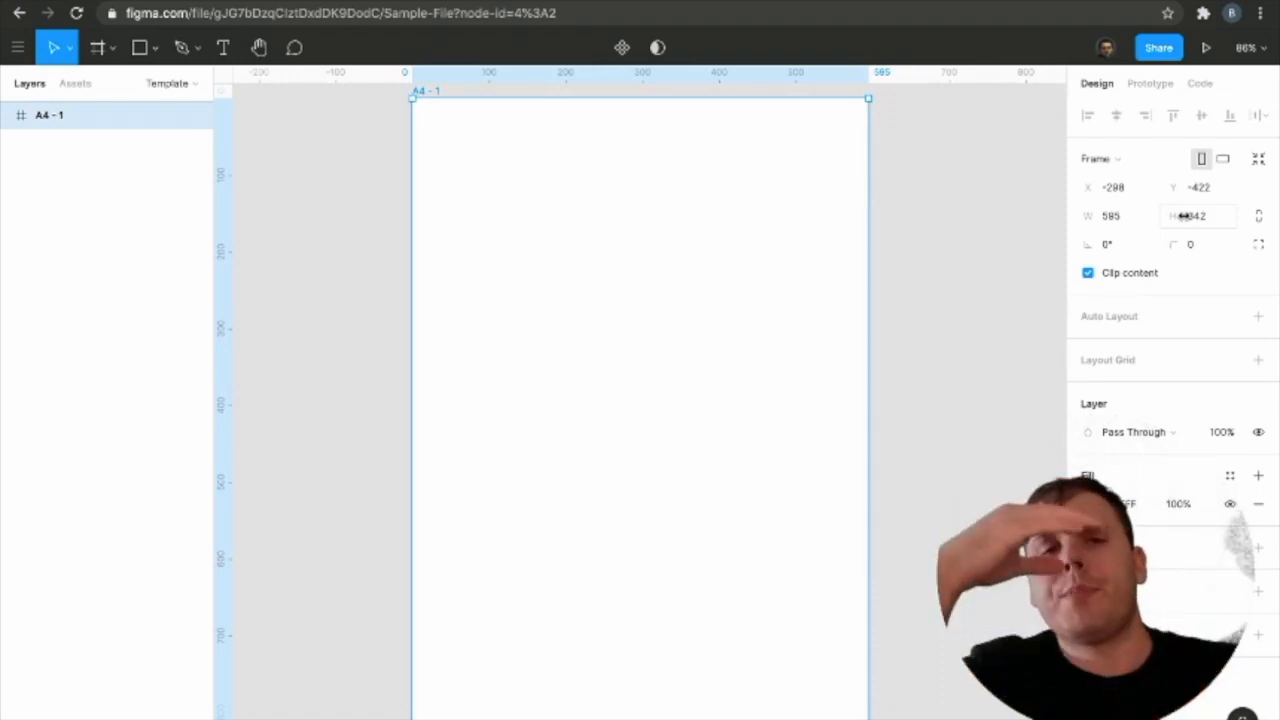
Position the A4 frame at the canvas origin with X 0 and Y 0.
{"action": "left_click", "coordinate": [1118, 189]}
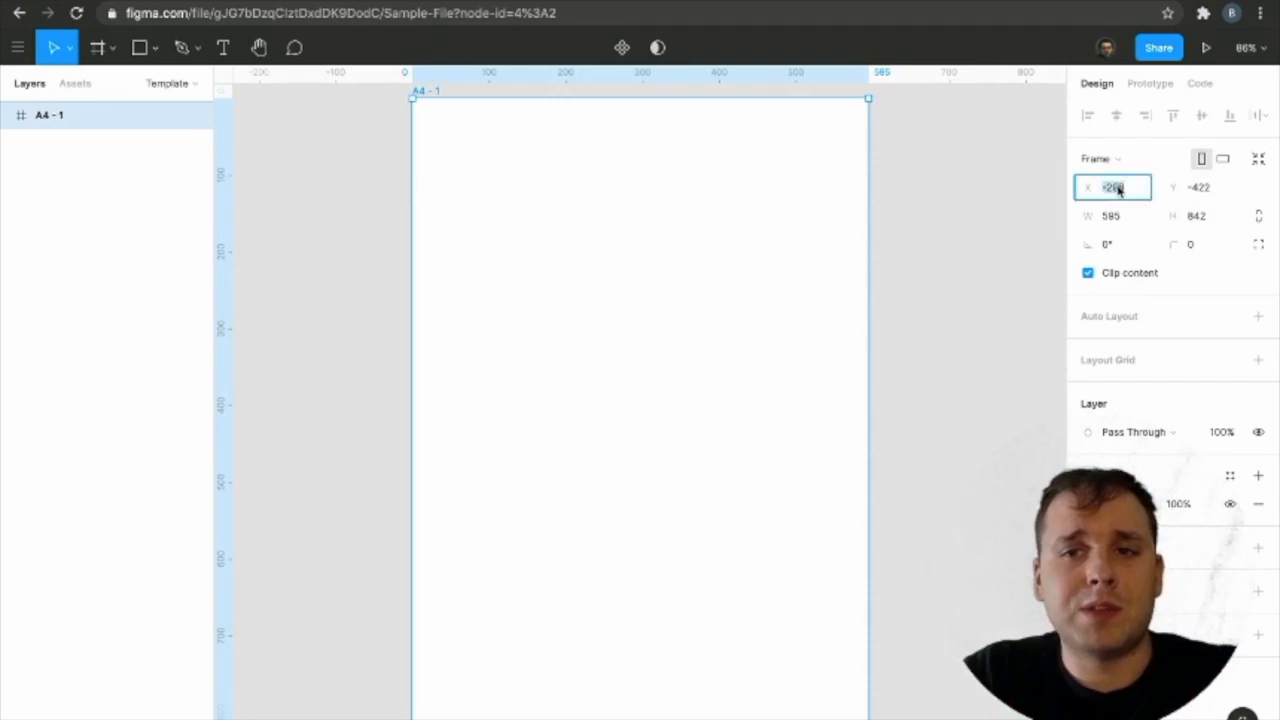
{"action": "type", "text": "0"}
{"action": "key", "text": "Tab"}
{"action": "type", "text": "0"}
{"action": "key", "text": "Return"}
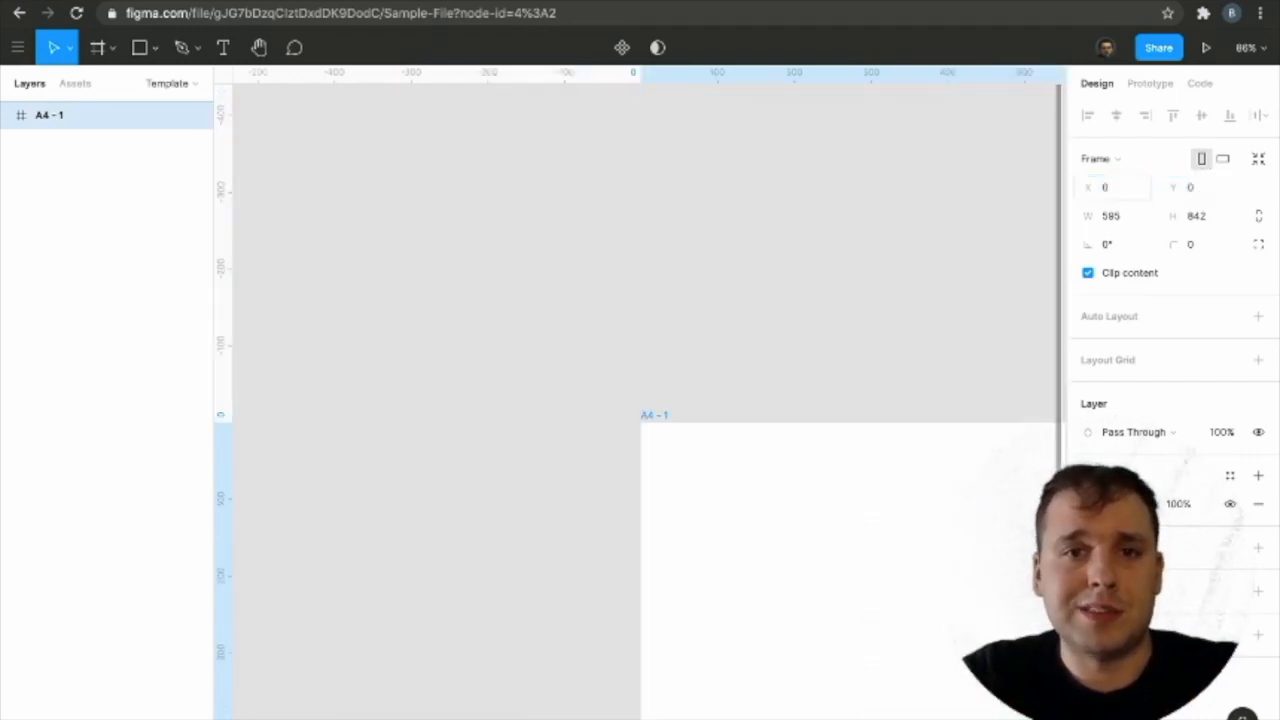
{"action": "scroll", "coordinate": [752, 346], "scroll_direction": "right", "scroll_amount": 2}
{"action": "scroll", "coordinate": [752, 346], "scroll_direction": "down", "scroll_amount": 3}
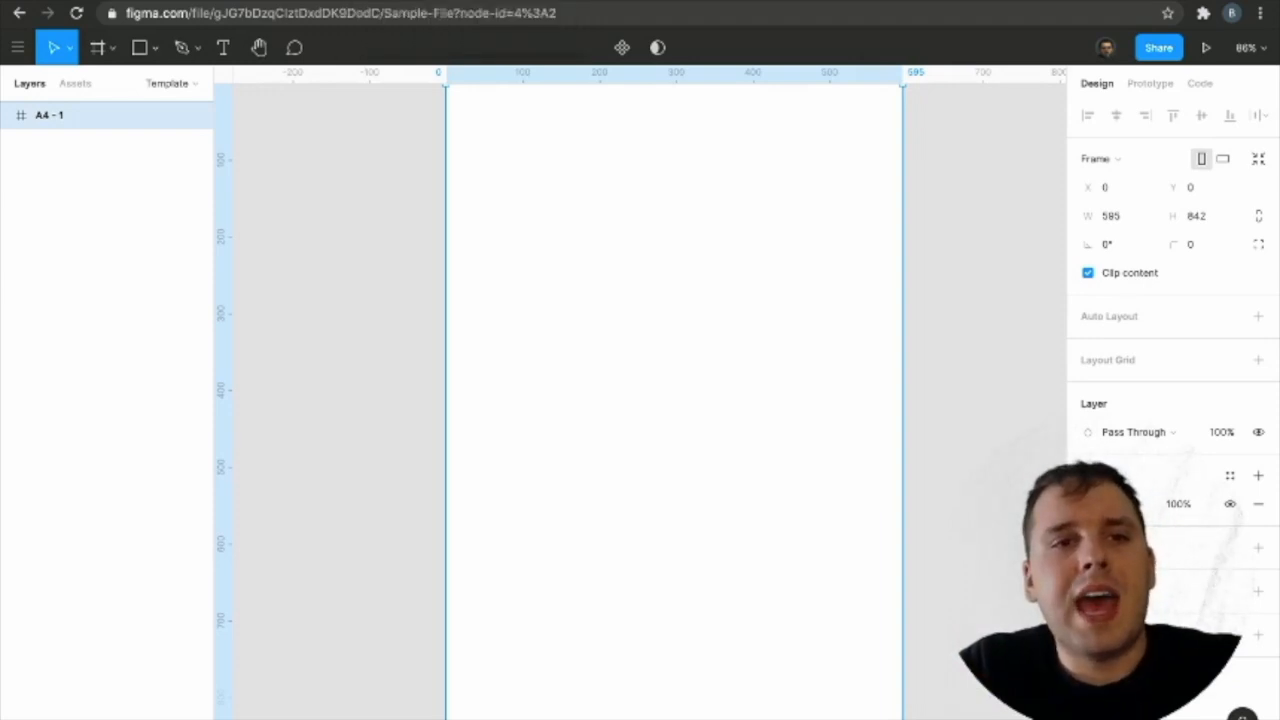
Switch to the pixelcalculator.com page and examine its address and the dpi setting of the inch-to-pixel converter.
{"action": "left_click", "coordinate": [400, 1]}
{"action": "left_click_drag", "start_coordinate": [224, 15], "coordinate": [630, 4]}
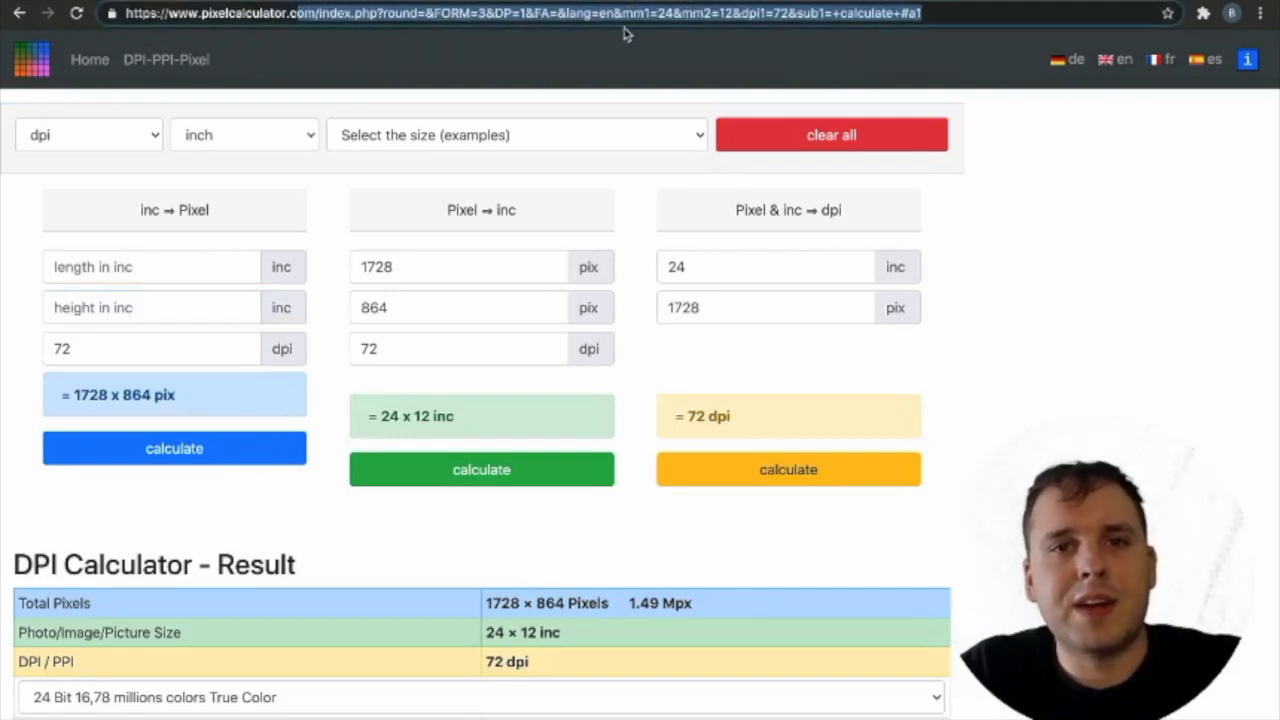
{"action": "left_click", "coordinate": [578, 18]}
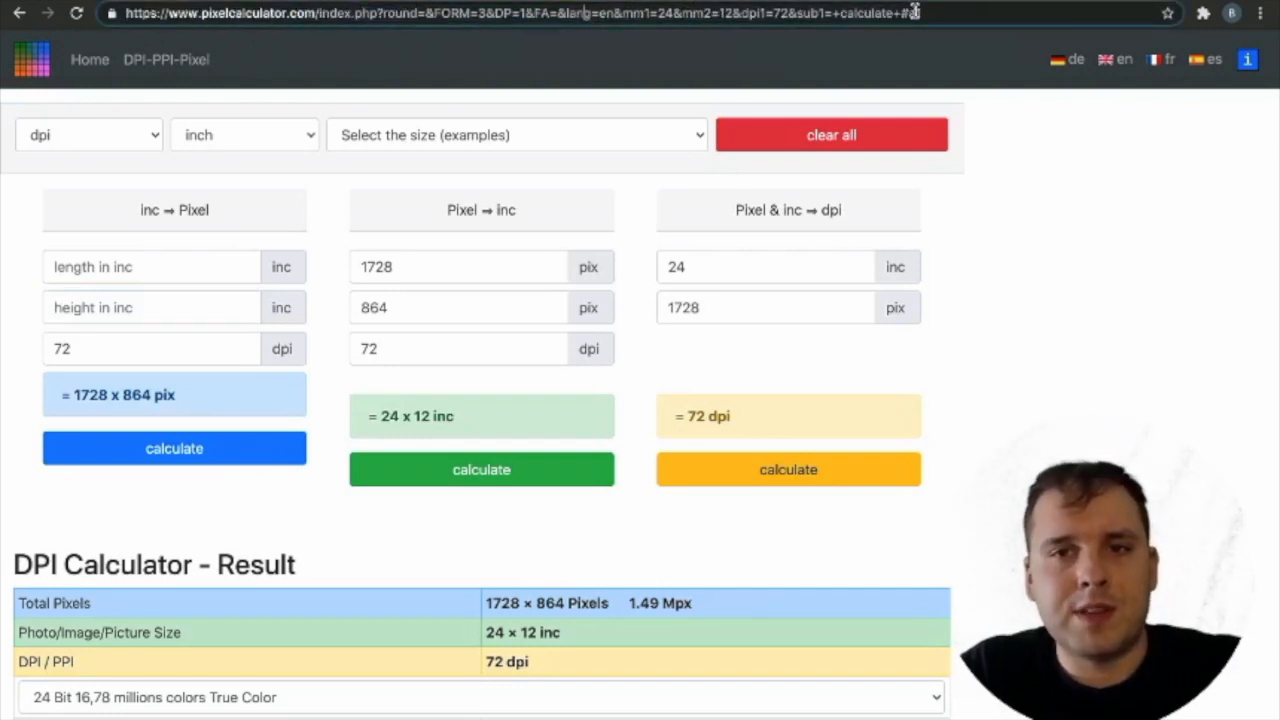
{"action": "left_click", "coordinate": [152, 352]}
{"action": "left_click_drag", "start_coordinate": [171, 350], "coordinate": [2, 345]}
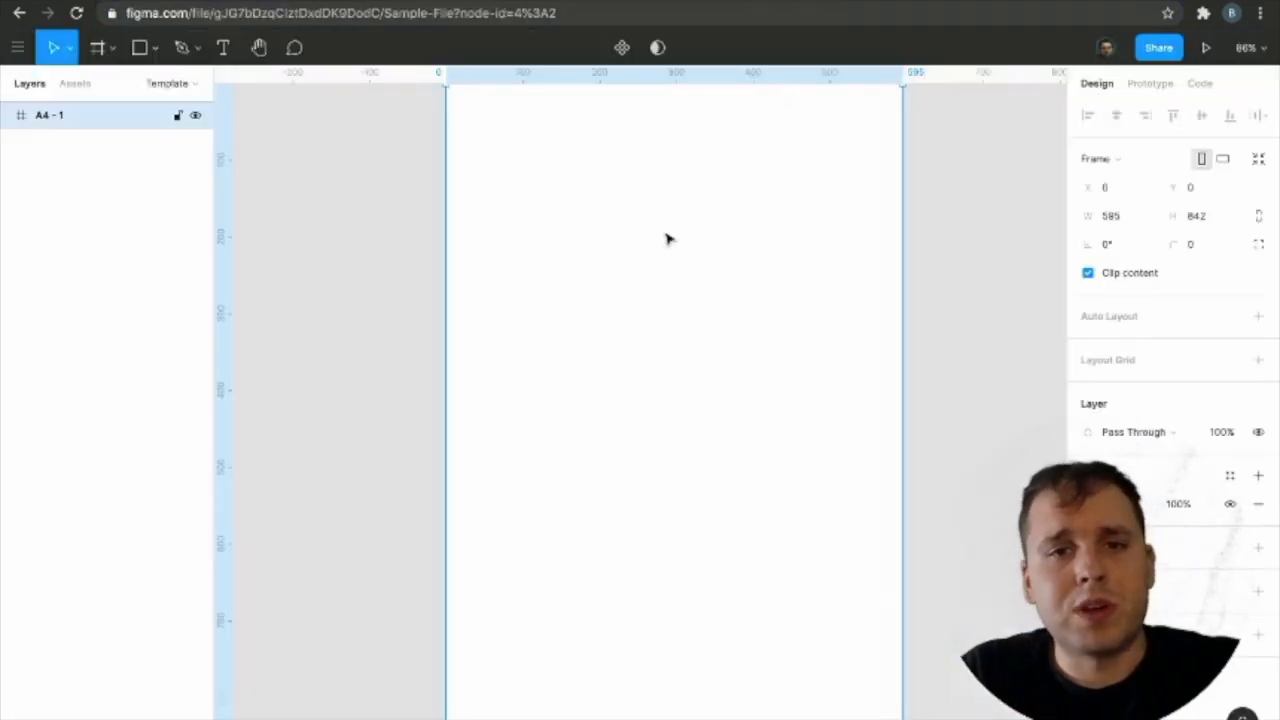
{"action": "scroll", "coordinate": [669, 239], "scroll_direction": "up", "scroll_amount": 1}
{"action": "scroll", "coordinate": [669, 239], "scroll_direction": "down", "scroll_amount": 1}
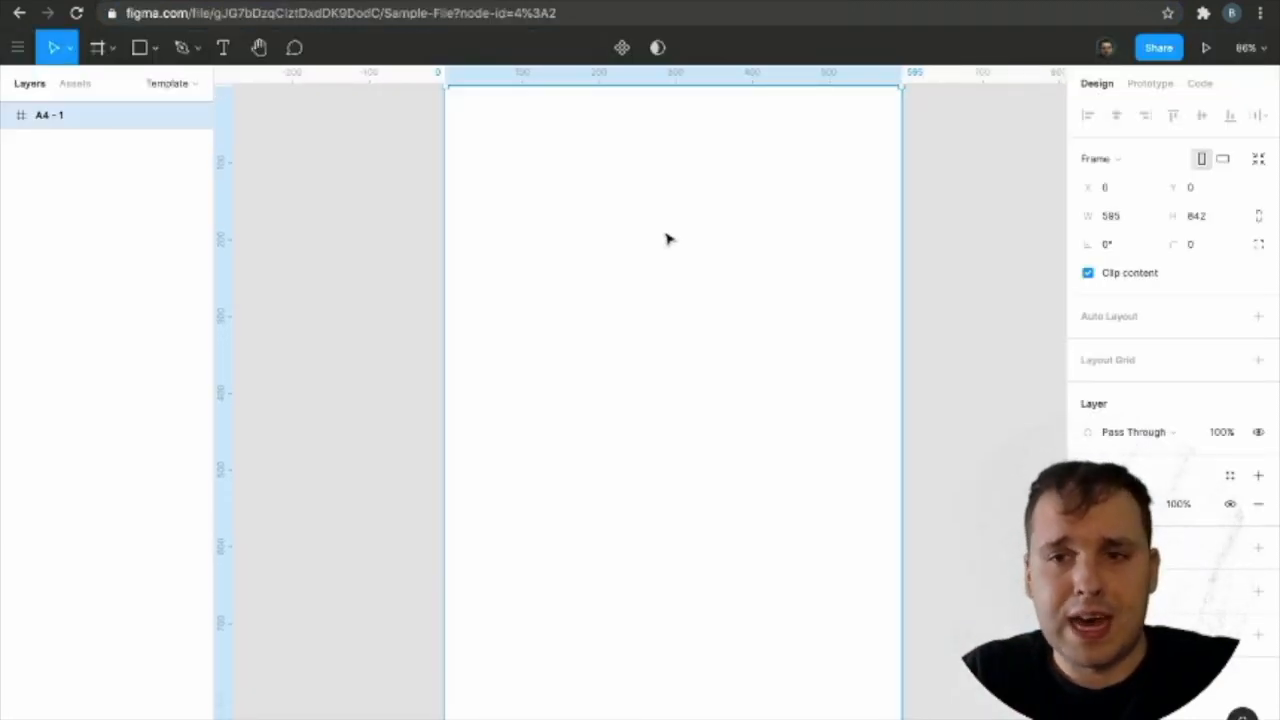
Convert a 3 by 3 inch size at 72 dpi to pixels on pixelcalculator.com.
{"action": "left_click", "coordinate": [366, 2]}
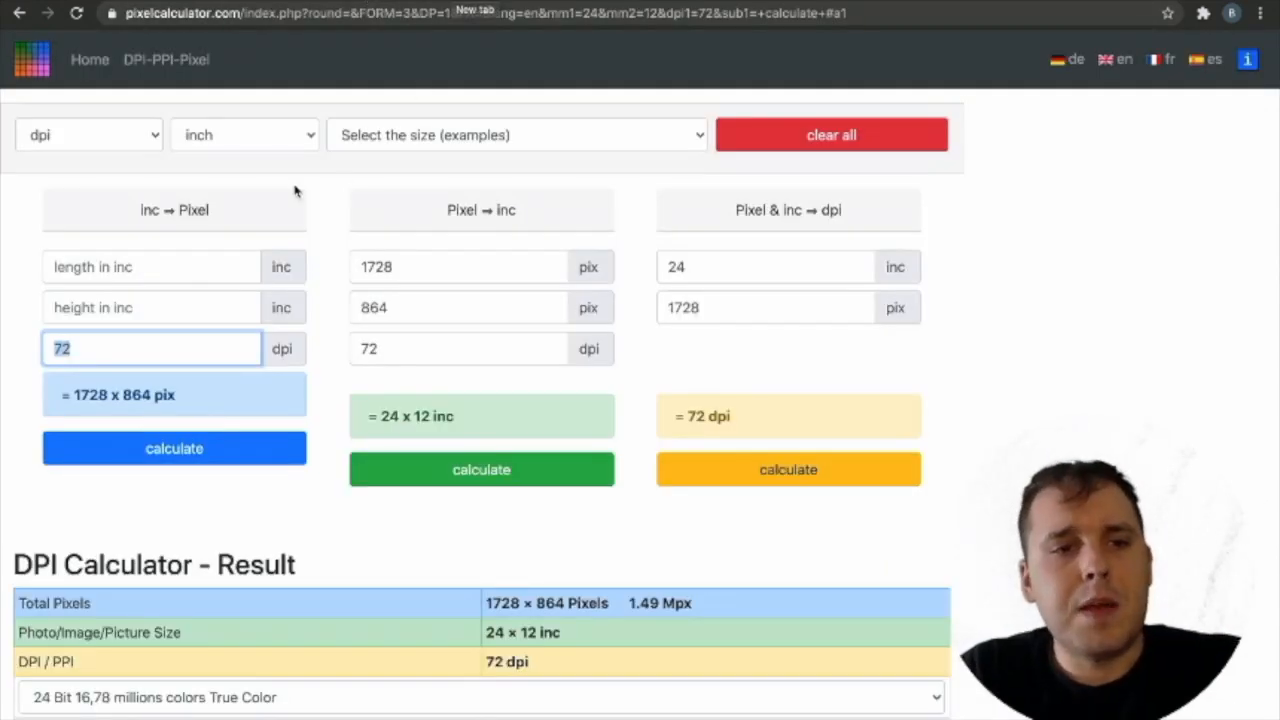
{"action": "left_click", "coordinate": [204, 266]}
{"action": "left_click", "coordinate": [27, 272]}
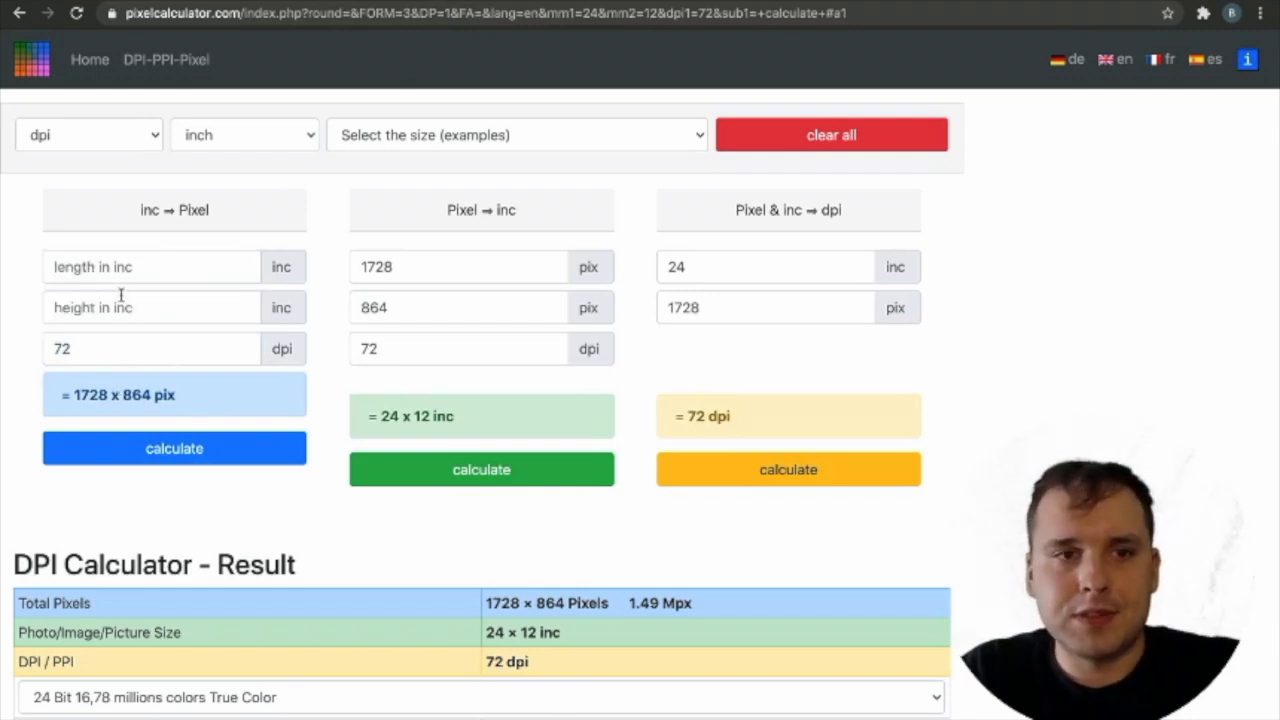
{"action": "left_click", "coordinate": [107, 268]}
{"action": "type", "text": "3"}
{"action": "key", "text": "Tab"}
{"action": "type", "text": "3"}
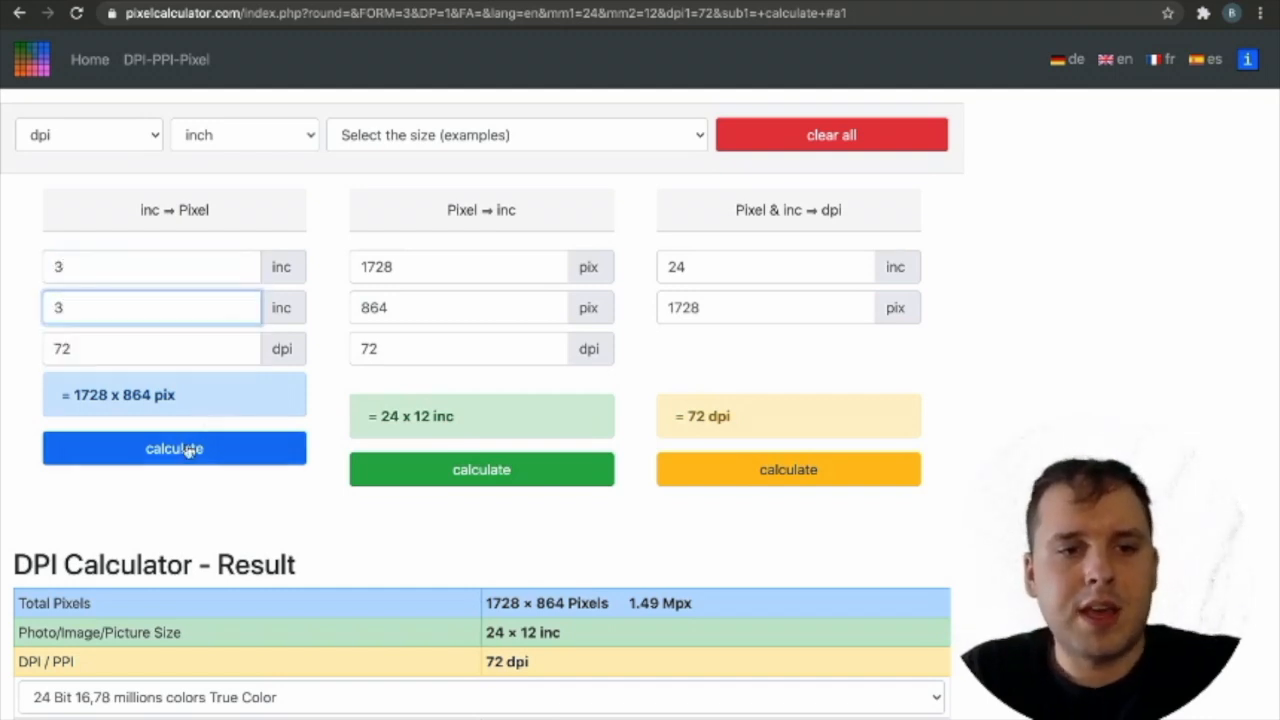
{"action": "left_click", "coordinate": [180, 452]}
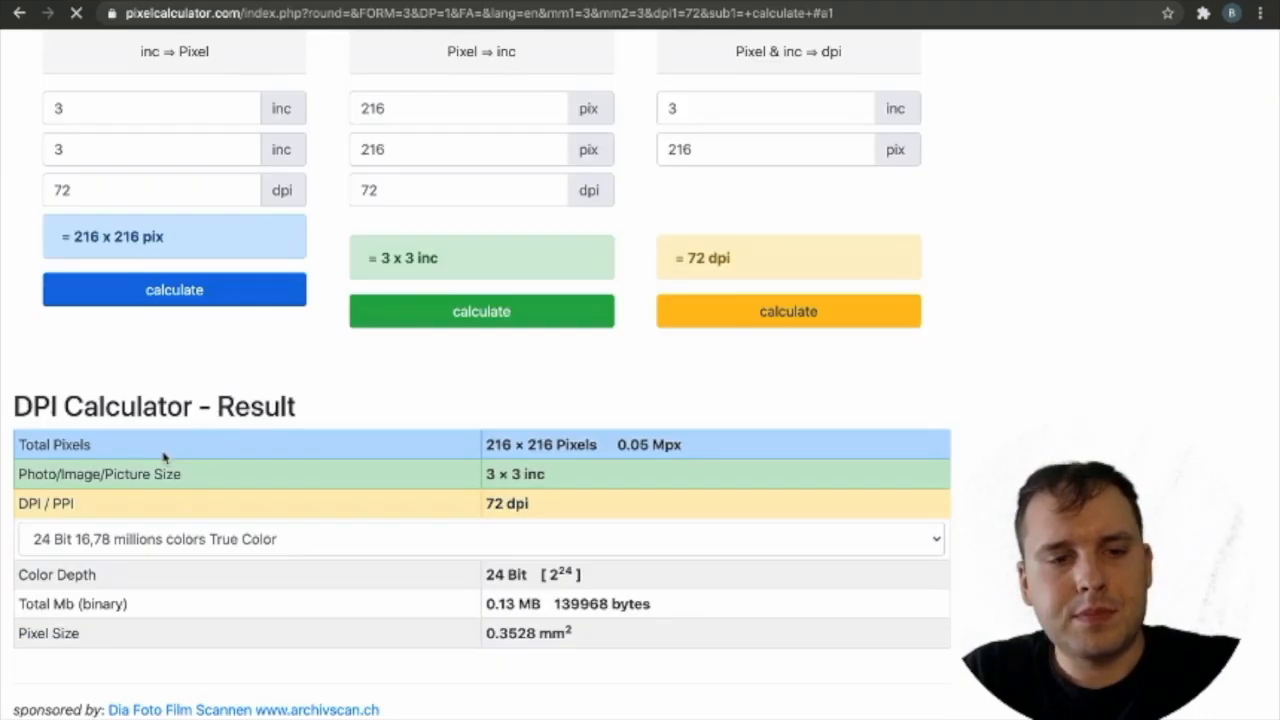
{"action": "scroll", "coordinate": [177, 352], "scroll_direction": "up", "scroll_amount": 1}
{"action": "left_click_drag", "start_coordinate": [97, 338], "coordinate": [77, 338]}
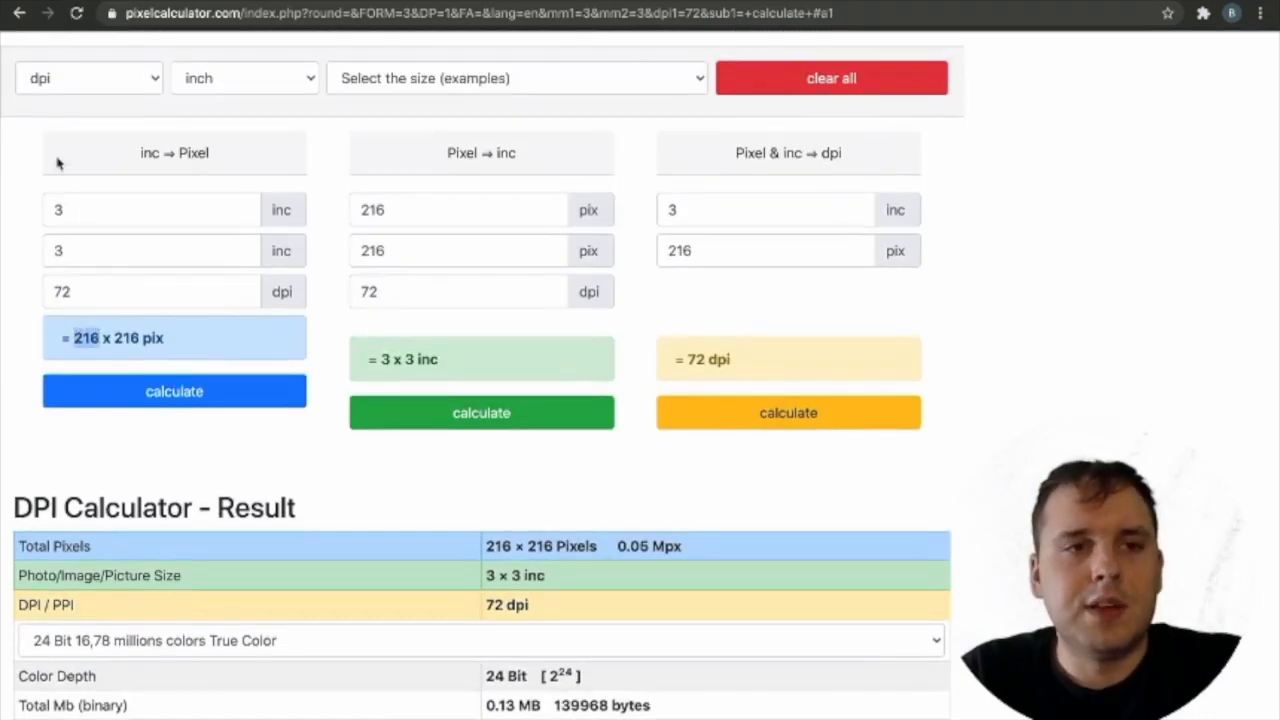
Switch back to the Figma file and set the frame's width and height both to 216.
{"action": "left_click", "coordinate": [85, 2]}
{"action": "left_click", "coordinate": [1134, 222]}
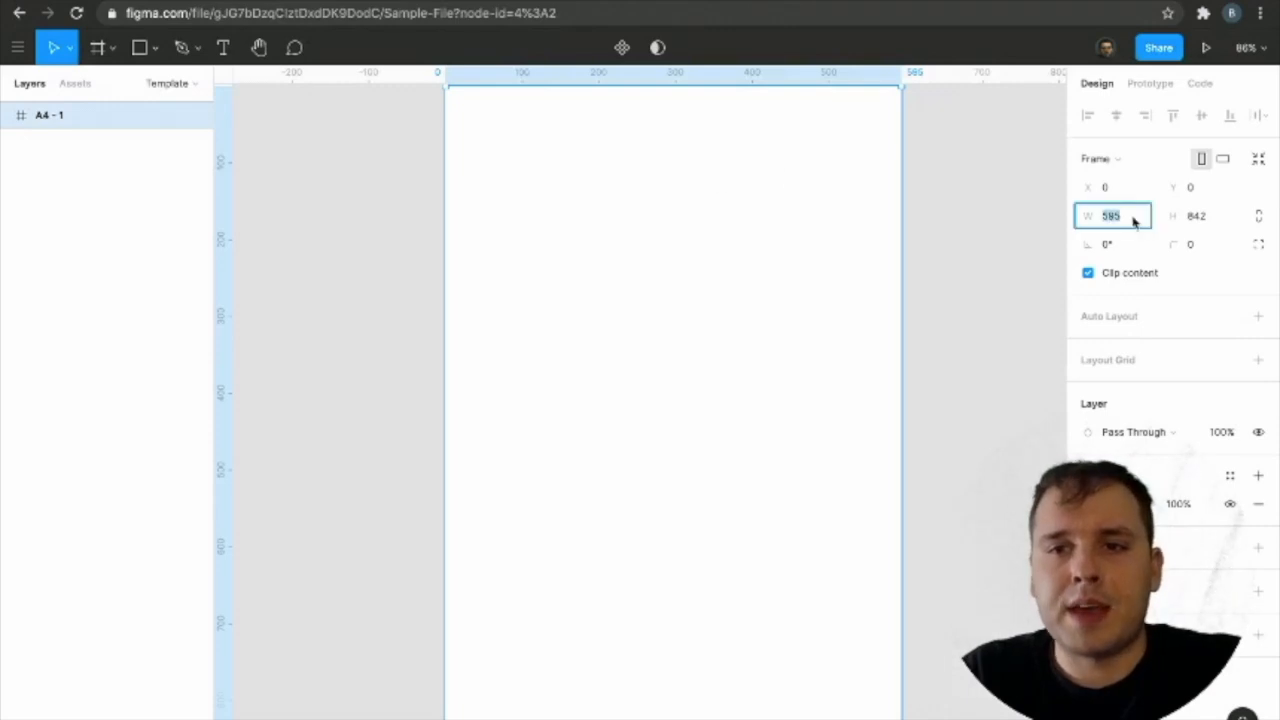
{"action": "type", "text": "216"}
{"action": "left_click", "coordinate": [1208, 218]}
{"action": "type", "text": "216"}
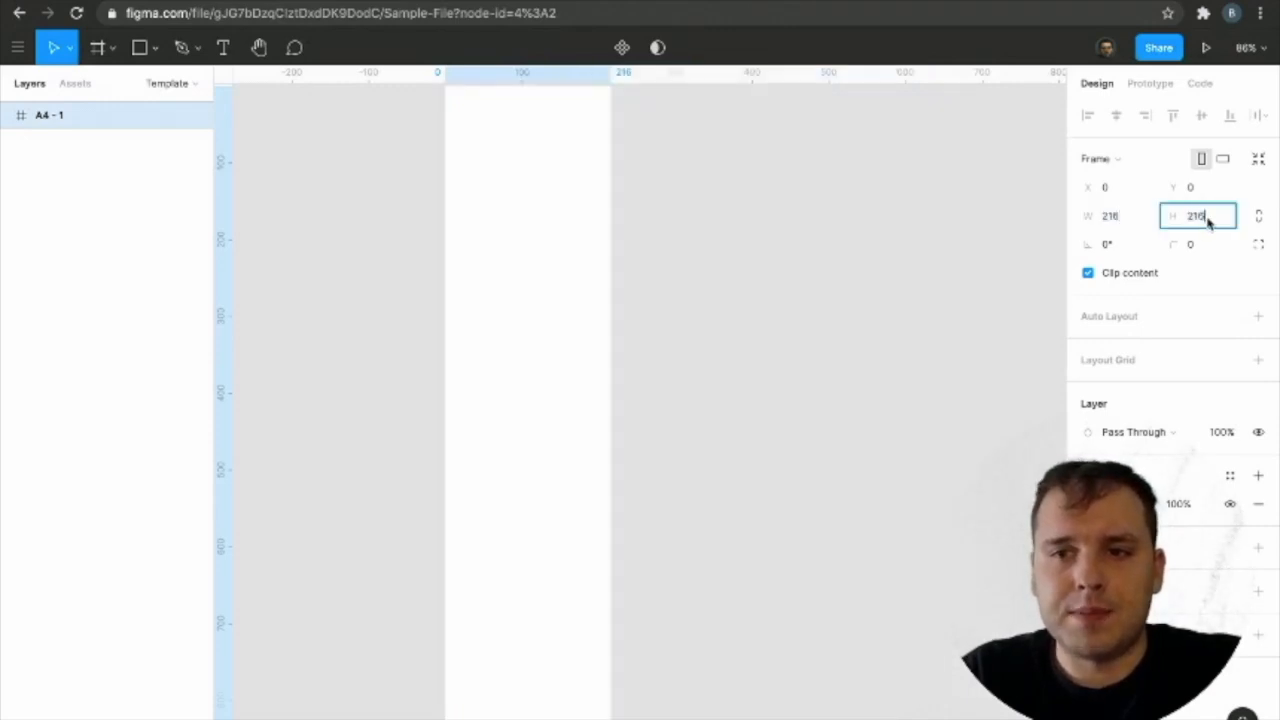
{"action": "key", "text": "Return"}
{"action": "scroll", "coordinate": [658, 261], "scroll_direction": "up", "scroll_amount": 3}
{"action": "scroll", "coordinate": [658, 261], "scroll_direction": "left", "scroll_amount": 2}
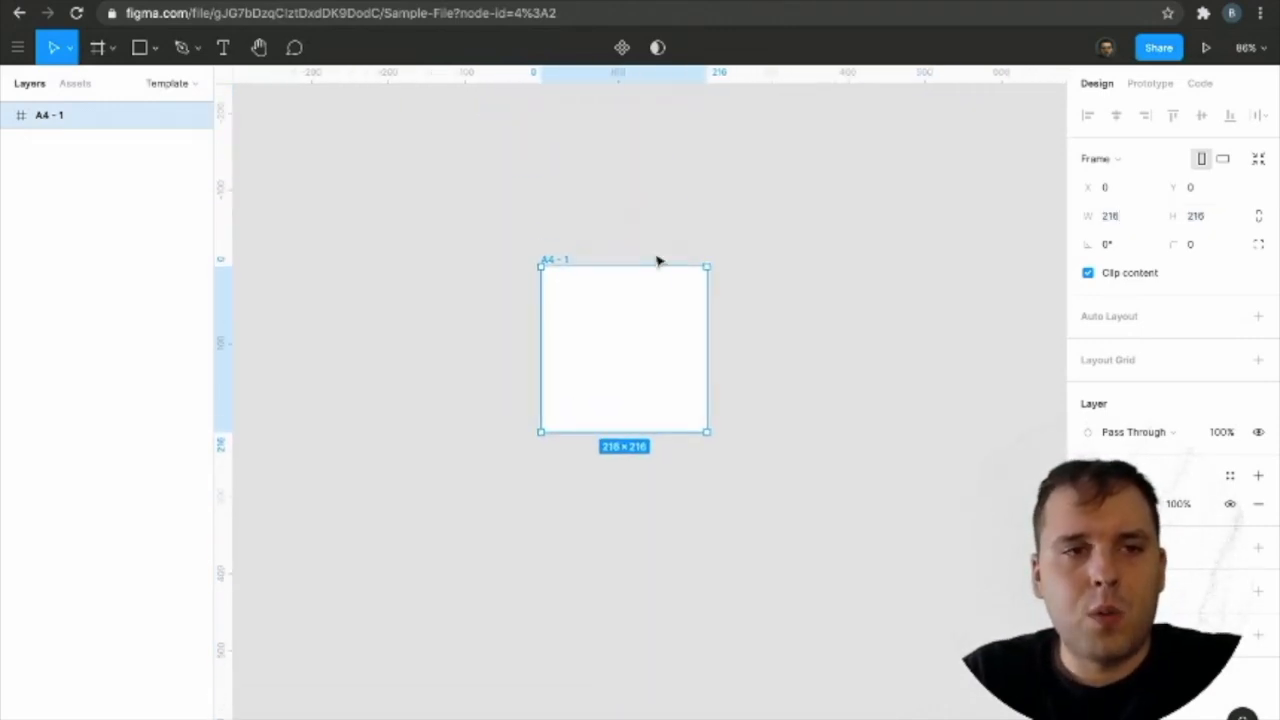
Rename the frame as "3x3 square" and lock it.
{"action": "scroll", "coordinate": [658, 261], "scroll_direction": "up", "scroll_amount": 5}
{"action": "key", "text": "shift+2"}
{"action": "right_click", "coordinate": [55, 112]}
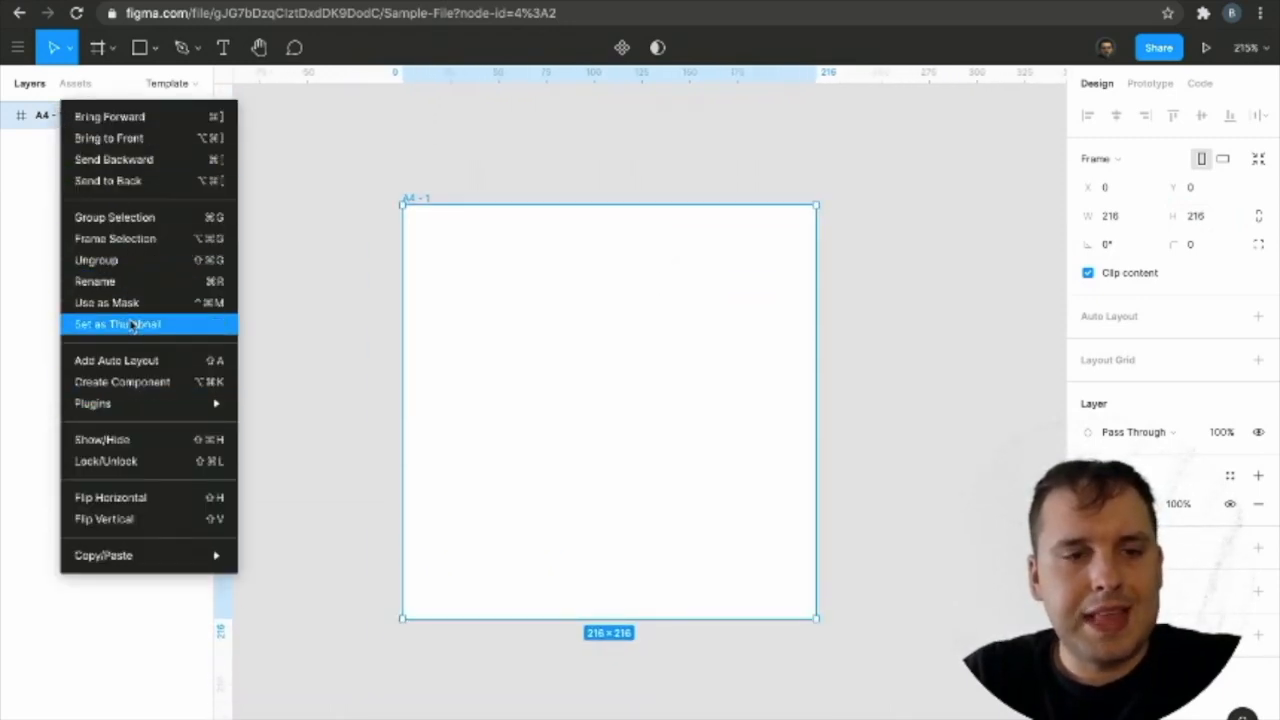
{"action": "left_click", "coordinate": [140, 289]}
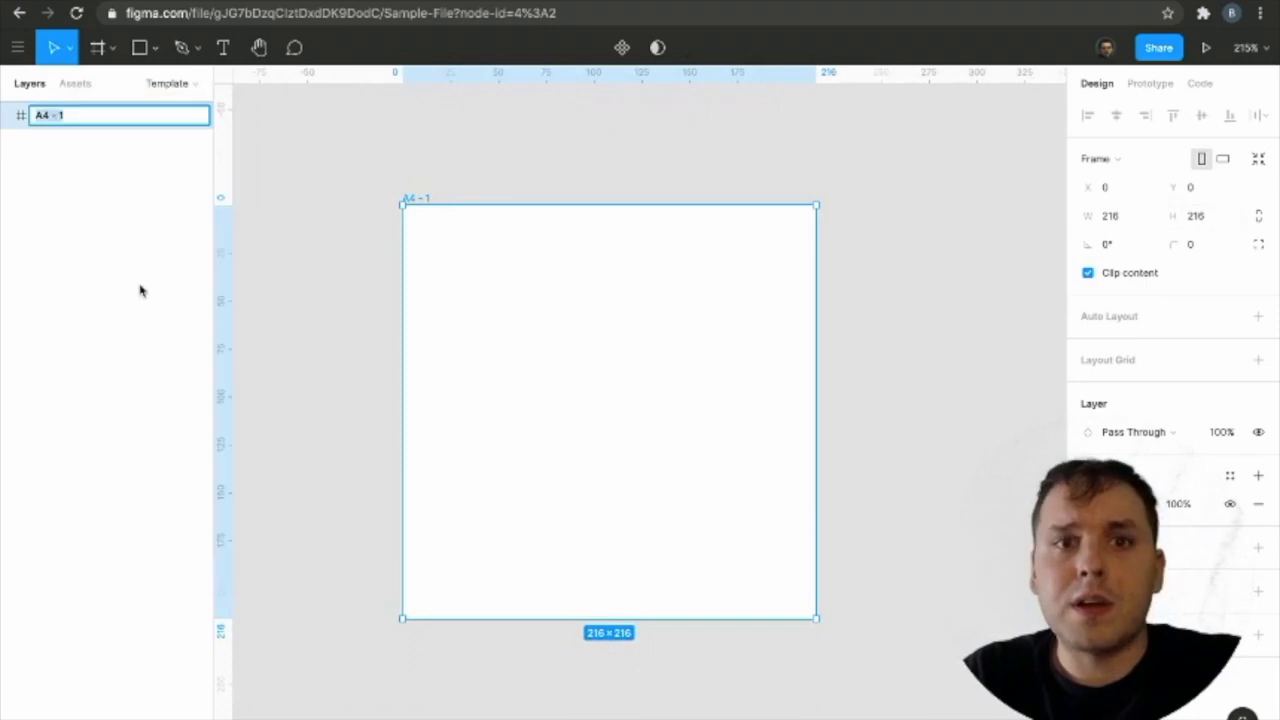
{"action": "type", "text": "S"}
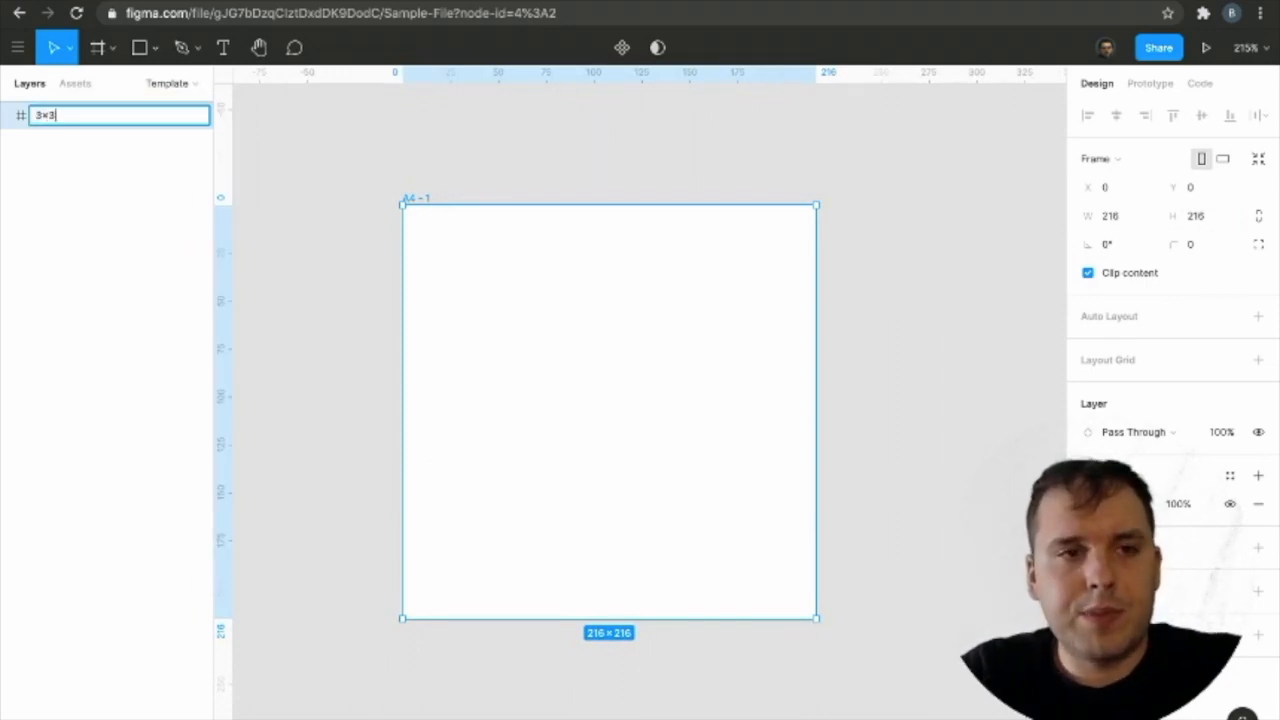
{"action": "type", "text": "x3 squar"}
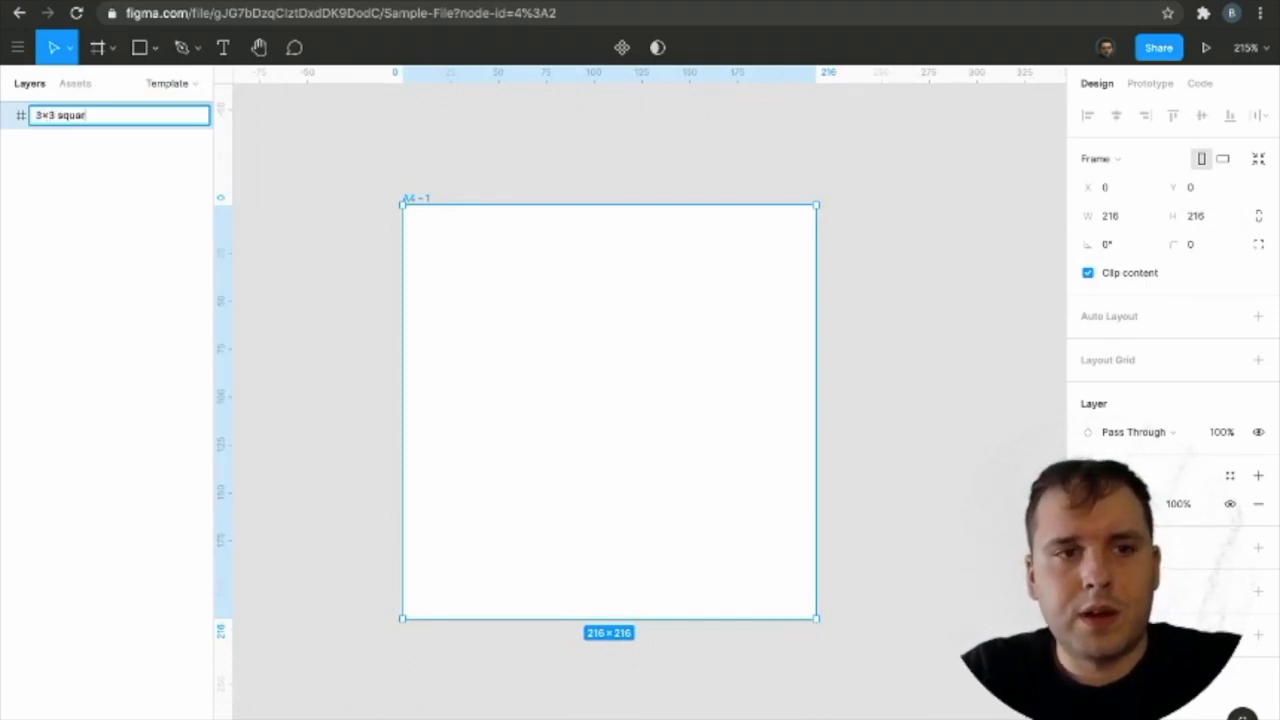
{"action": "type", "text": "e"}
{"action": "key", "text": "Return"}
{"action": "left_click", "coordinate": [418, 134]}
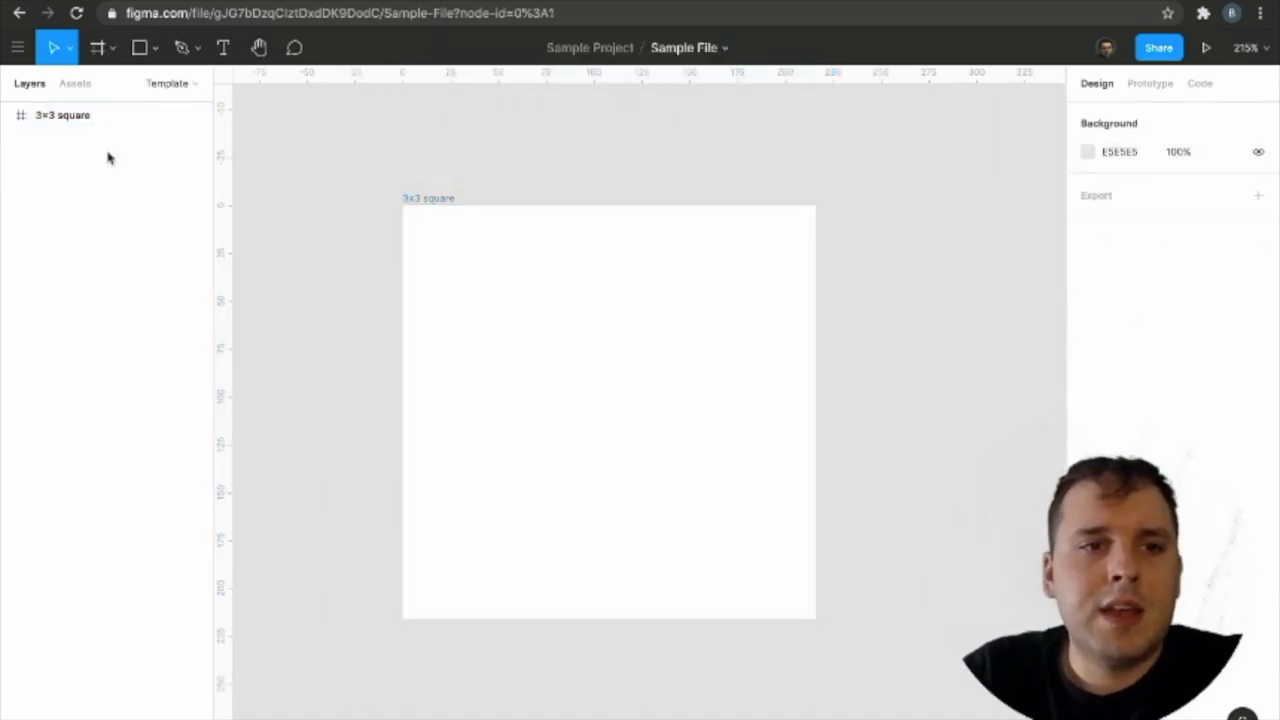
{"action": "left_click", "coordinate": [177, 118]}
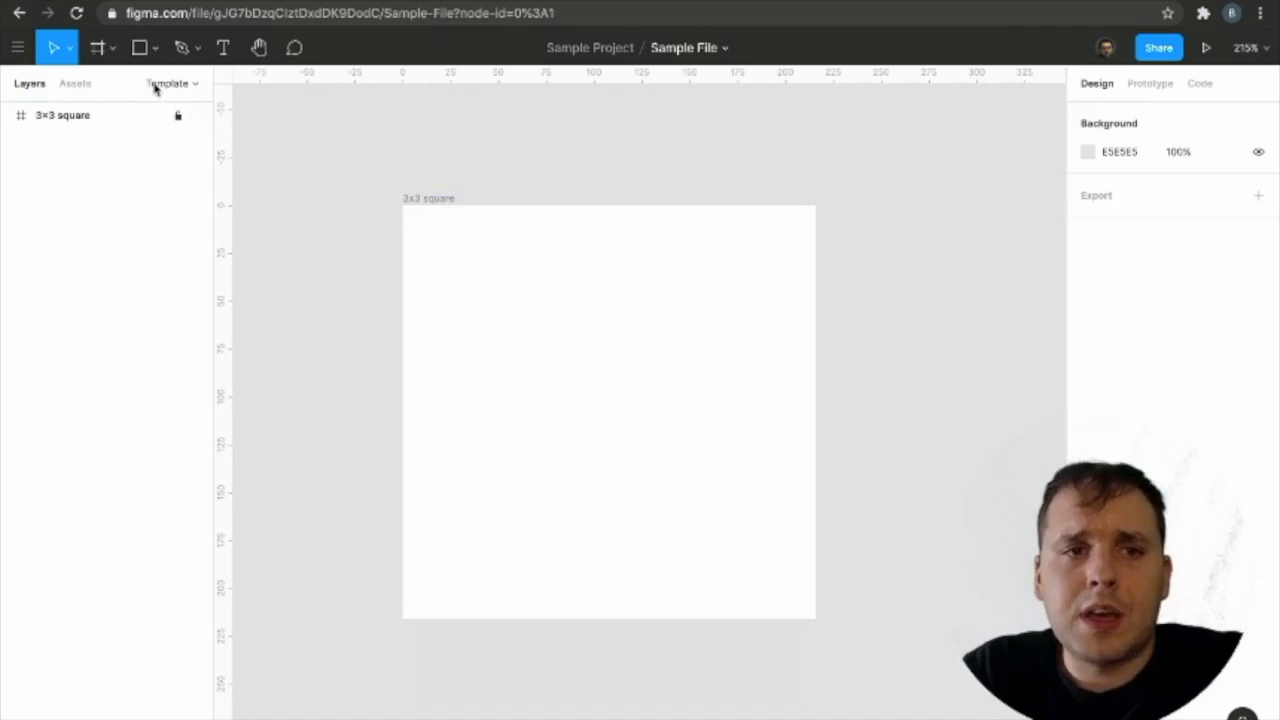
Draw a rectangle about 95 by 91 px in the upper-left part of the 3x3 square frame.
{"action": "left_click", "coordinate": [155, 50]}
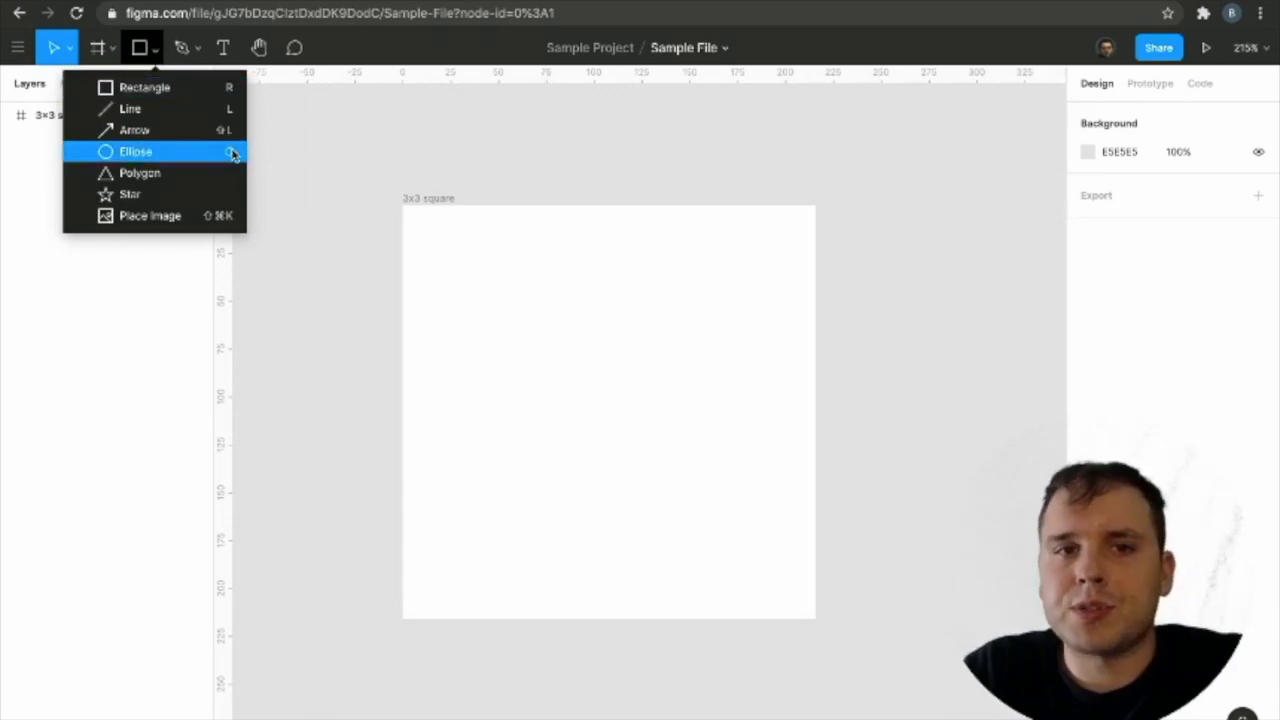
{"action": "left_click", "coordinate": [225, 88]}
{"action": "left_click_drag", "start_coordinate": [443, 266], "coordinate": [624, 440]}
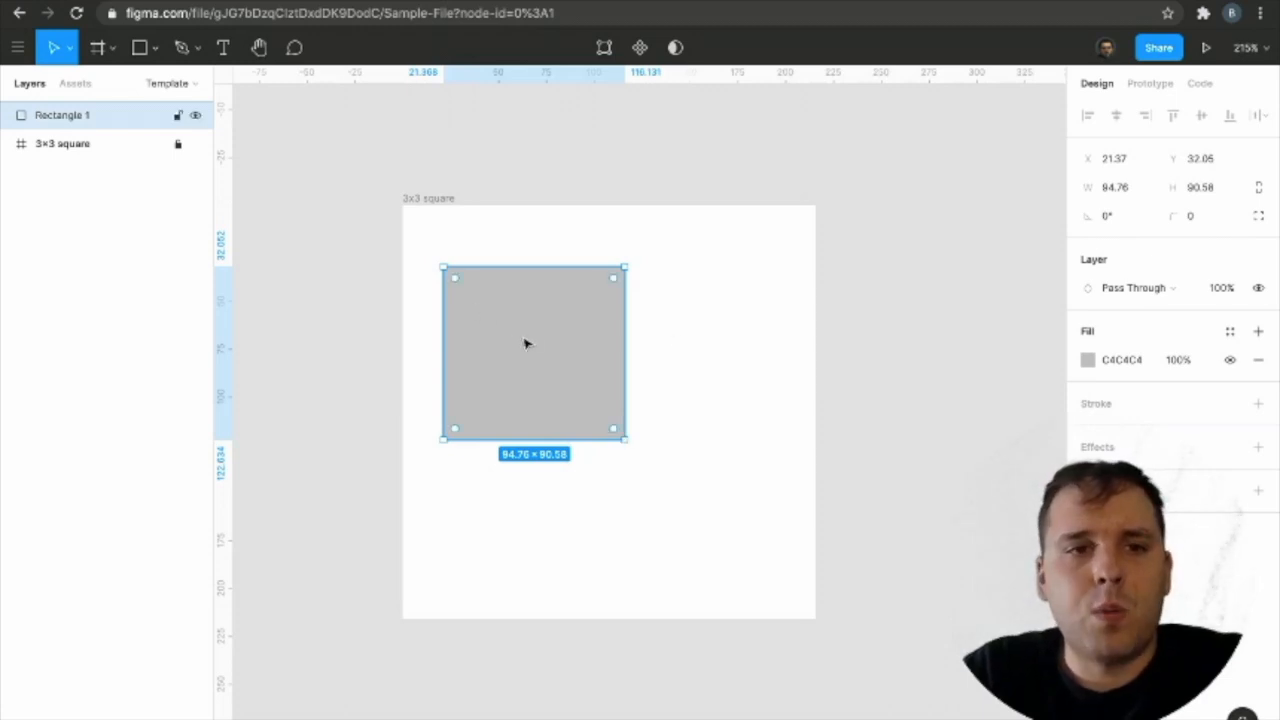
Move the rectangle to the lower middle of the frame and resize it by its upper-left corner to about 42 by 112 px.
{"action": "left_click_drag", "start_coordinate": [531, 343], "coordinate": [660, 311]}
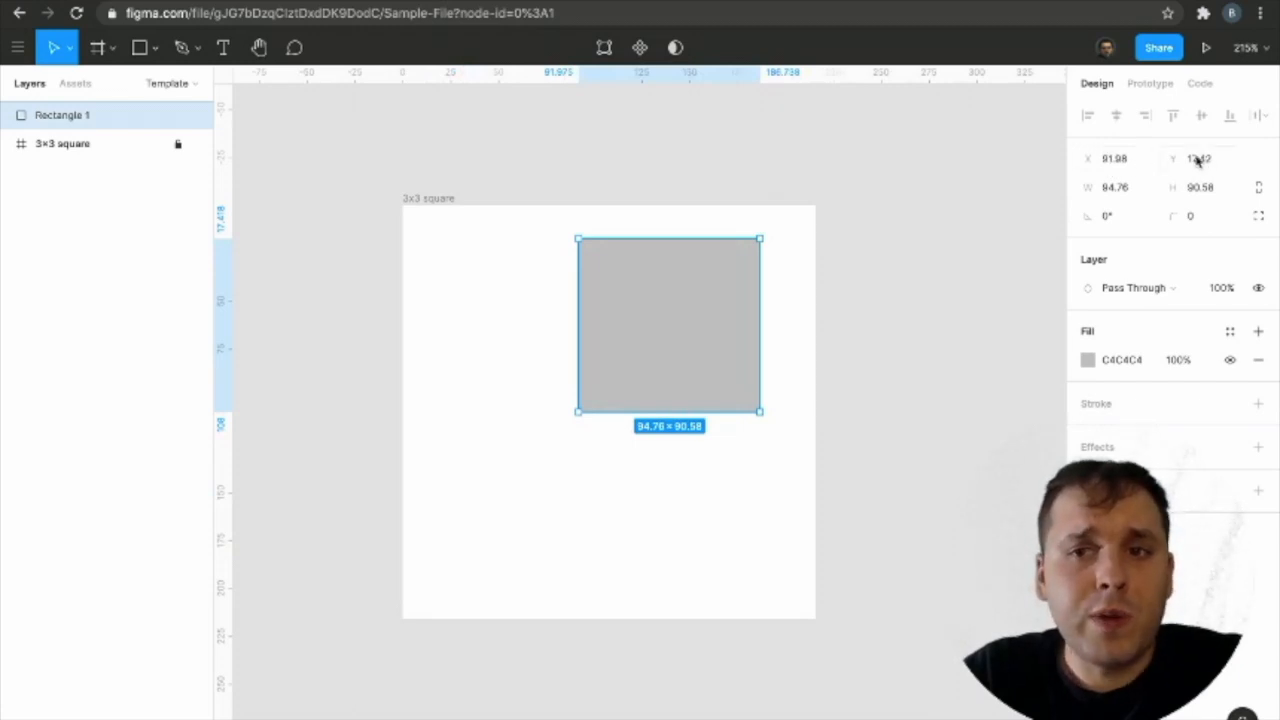
{"action": "left_click", "coordinate": [1133, 191]}
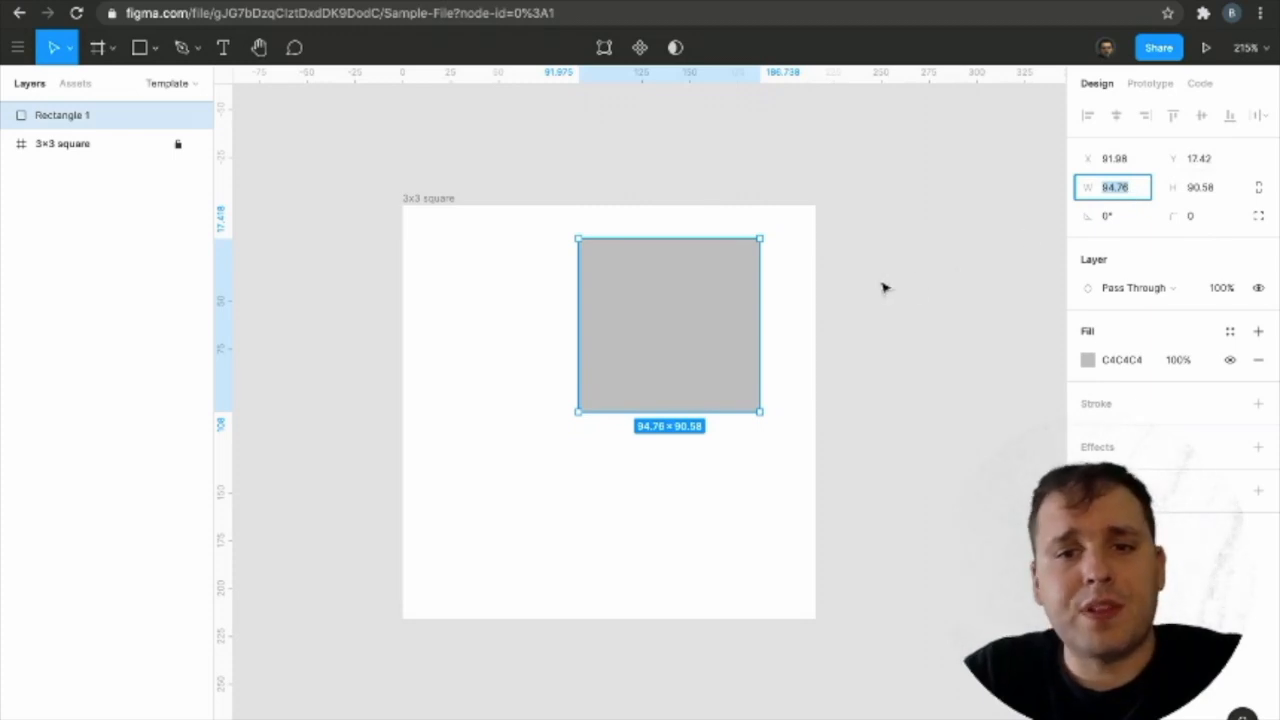
{"action": "left_click_drag", "start_coordinate": [712, 322], "coordinate": [638, 435]}
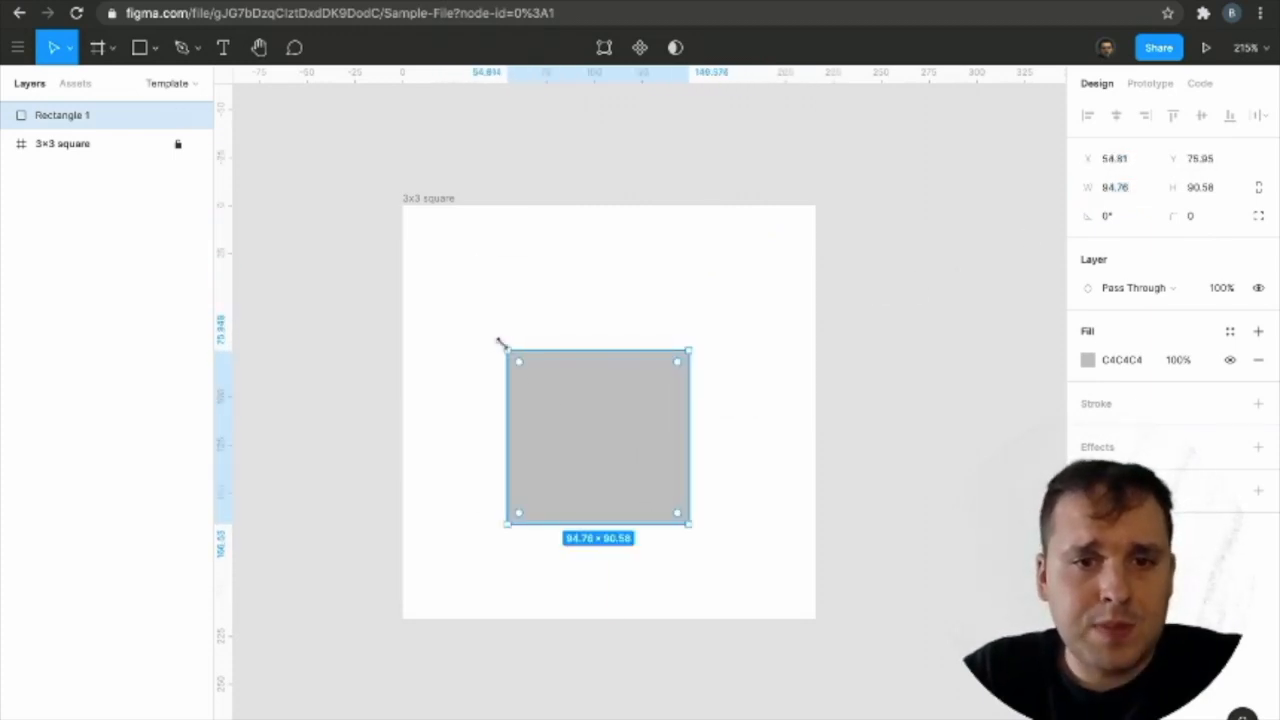
{"action": "left_click_drag", "start_coordinate": [505, 350], "coordinate": [605, 308]}
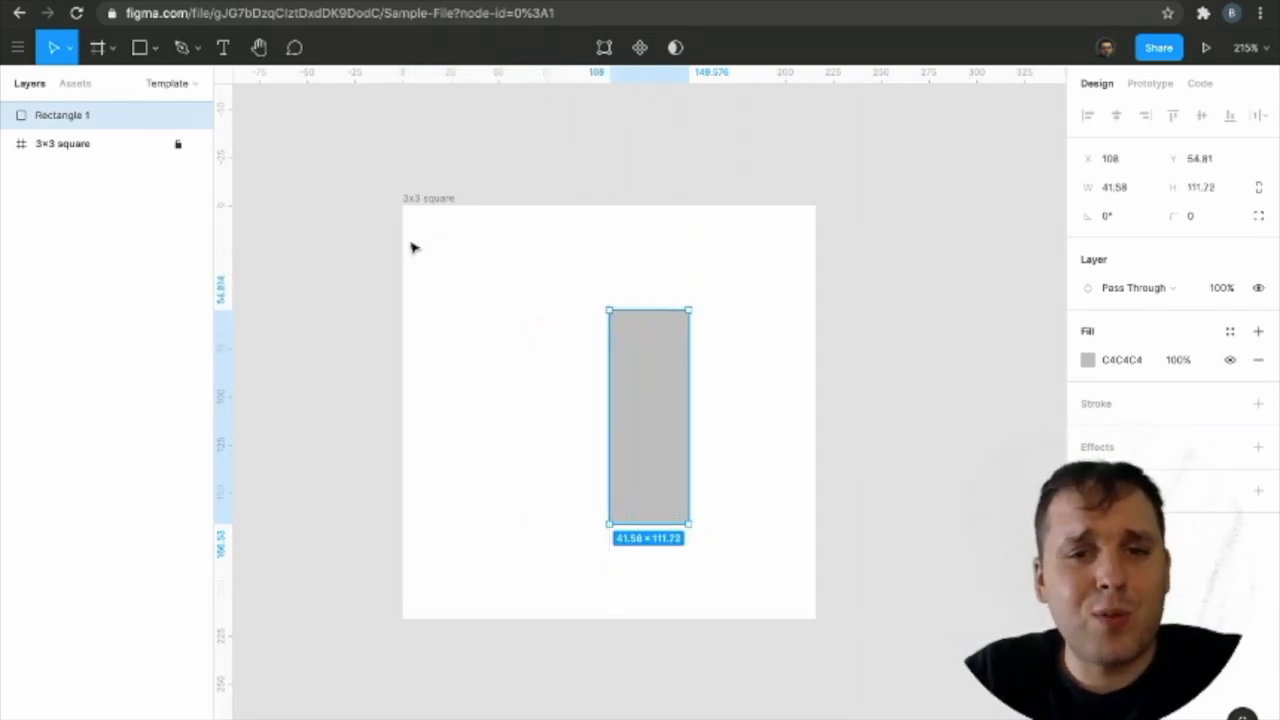
Draw a freehand ellipse about 60 by 45 px in the frame's upper-left area and undo it.
{"action": "left_click", "coordinate": [155, 48]}
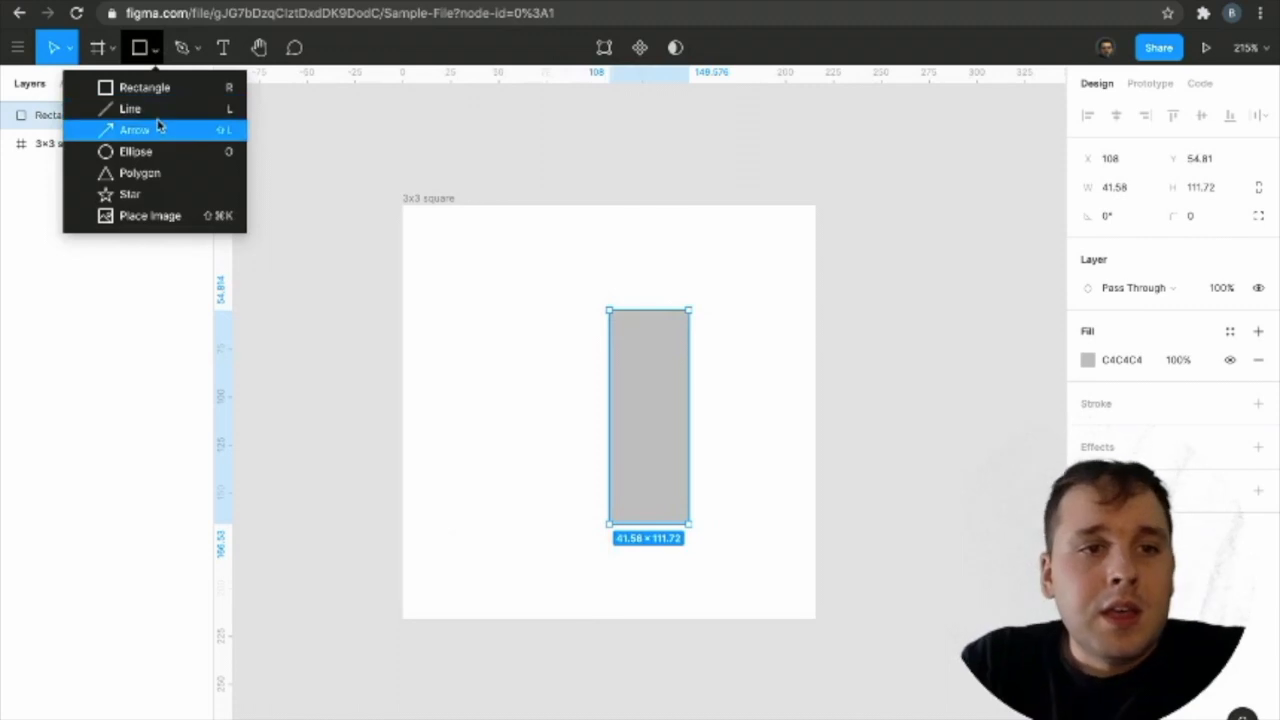
{"action": "left_click", "coordinate": [148, 152]}
{"action": "left_click_drag", "start_coordinate": [443, 263], "coordinate": [560, 349]}
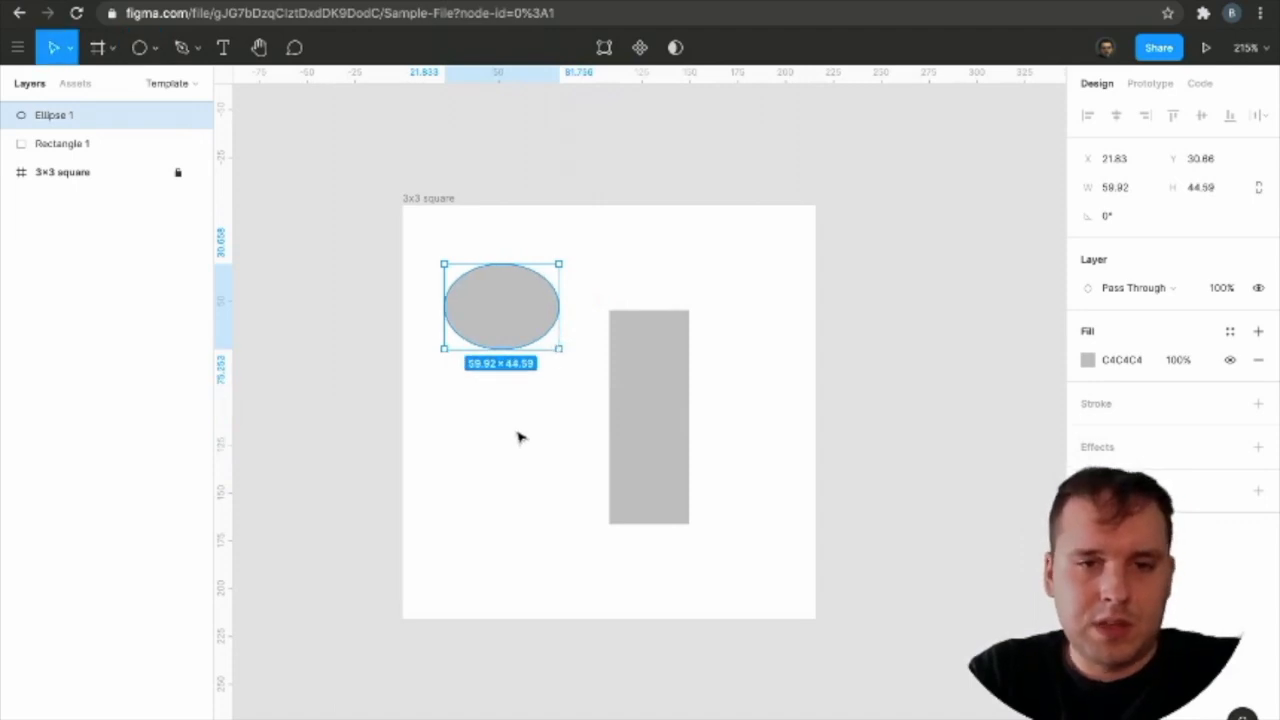
{"action": "key", "text": "ctrl+z"}
Draw a perfect circle about 82 px in diameter in the frame's upper-left area with the Ellipse tool.
{"action": "left_click", "coordinate": [140, 48]}
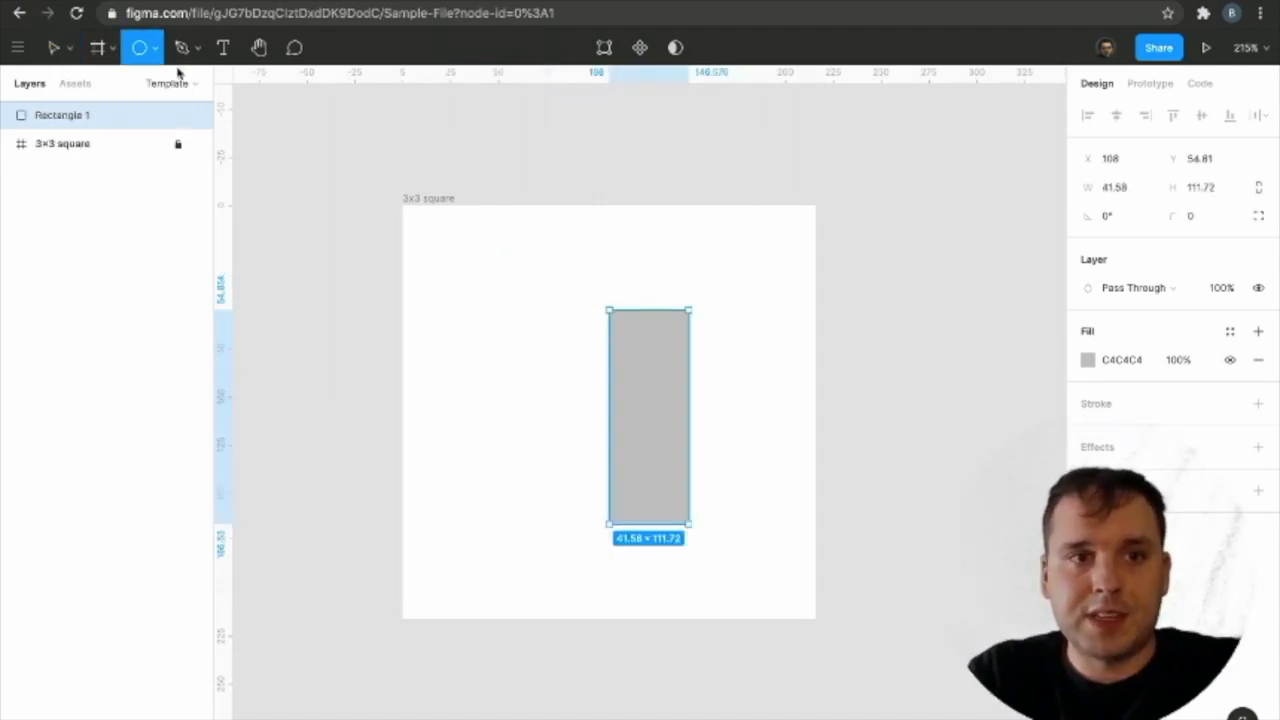
{"action": "left_click_drag", "start_coordinate": [434, 232], "coordinate": [592, 392]}
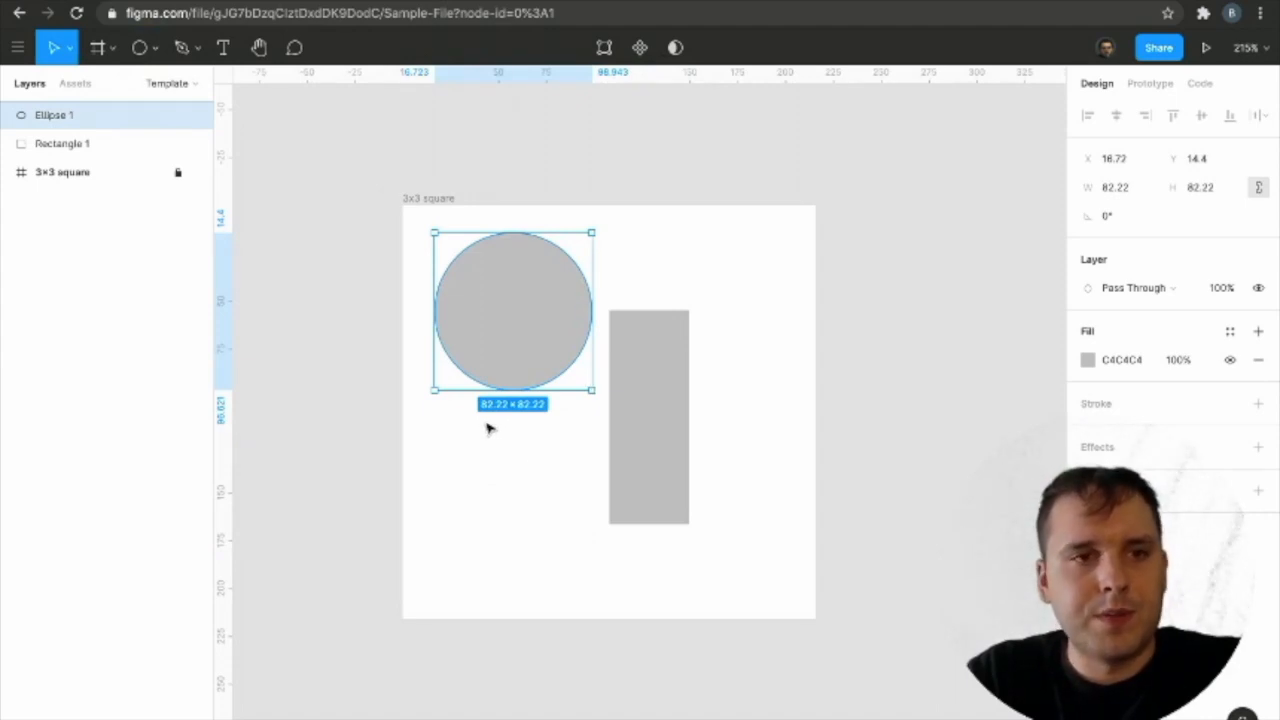
Draw a perfect circle about 64 px in diameter below the existing circle in the frame.
{"action": "left_click", "coordinate": [137, 50]}
{"action": "mouse_move", "coordinate": [491, 463]}
{"action": "left_mouse_down"}
{"action": "mouse_move", "coordinate": [575, 556]}
{"action": "mouse_move", "coordinate": [514, 487]}
{"action": "mouse_move", "coordinate": [562, 545]}
{"action": "left_mouse_up"}
{"action": "mouse_move", "coordinate": [553, 537]}
{"action": "left_mouse_down"}
{"action": "mouse_move", "coordinate": [522, 508]}
{"action": "mouse_move", "coordinate": [536, 526]}
{"action": "left_mouse_up"}
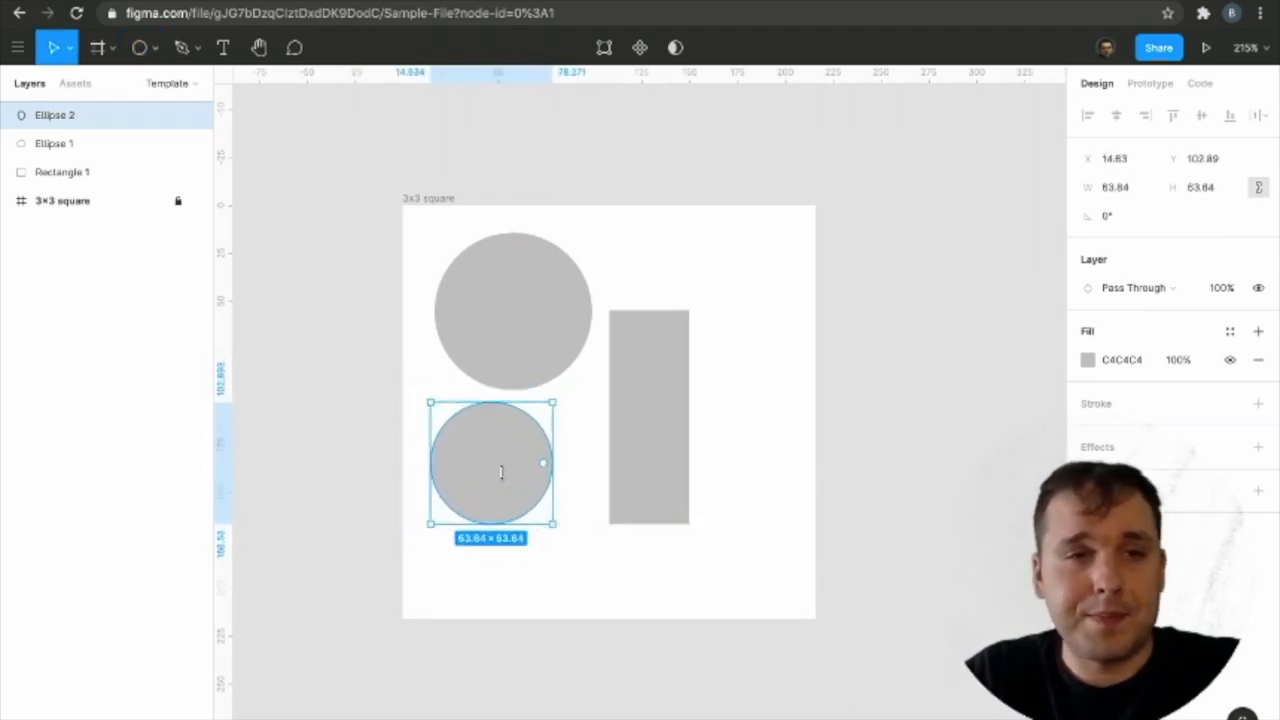
Draw a triangle about 21 by 28 px above the rectangle with the Polygon tool.
{"action": "left_click", "coordinate": [155, 48]}
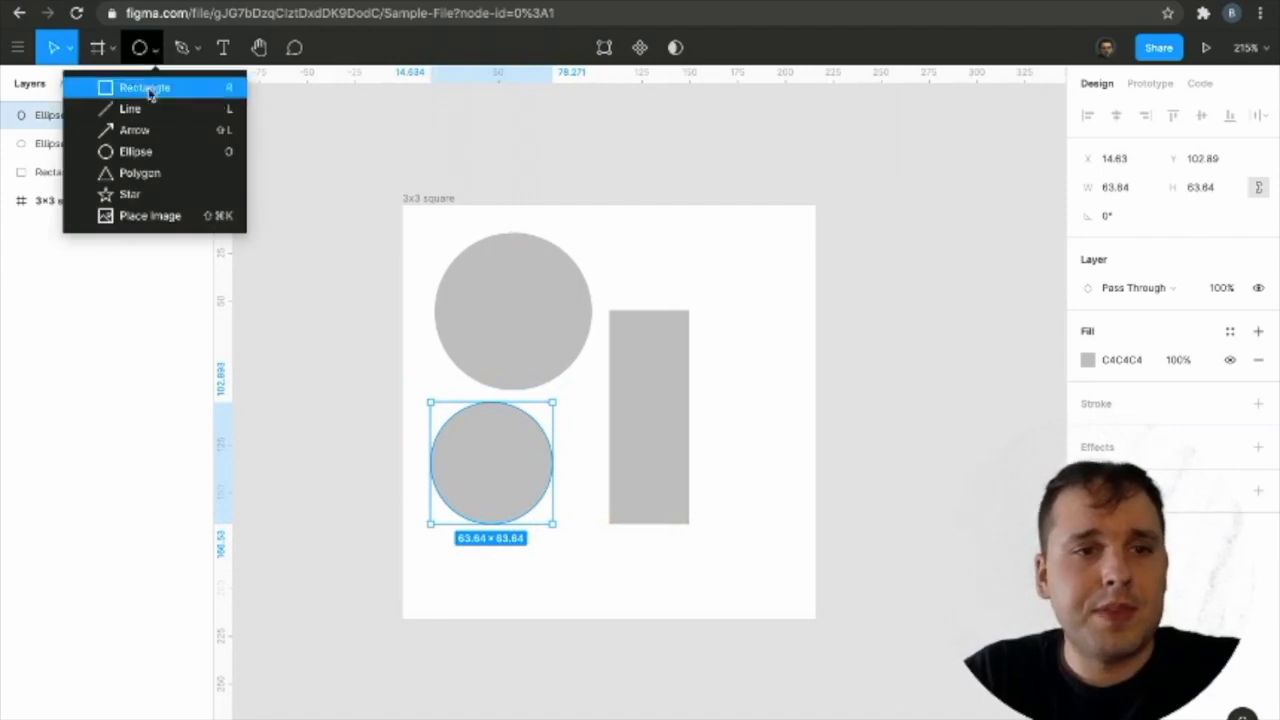
{"action": "left_click", "coordinate": [165, 172]}
{"action": "mouse_move", "coordinate": [607, 215]}
{"action": "left_mouse_down"}
{"action": "mouse_move", "coordinate": [723, 360]}
{"action": "mouse_move", "coordinate": [651, 272]}
{"action": "left_mouse_up"}
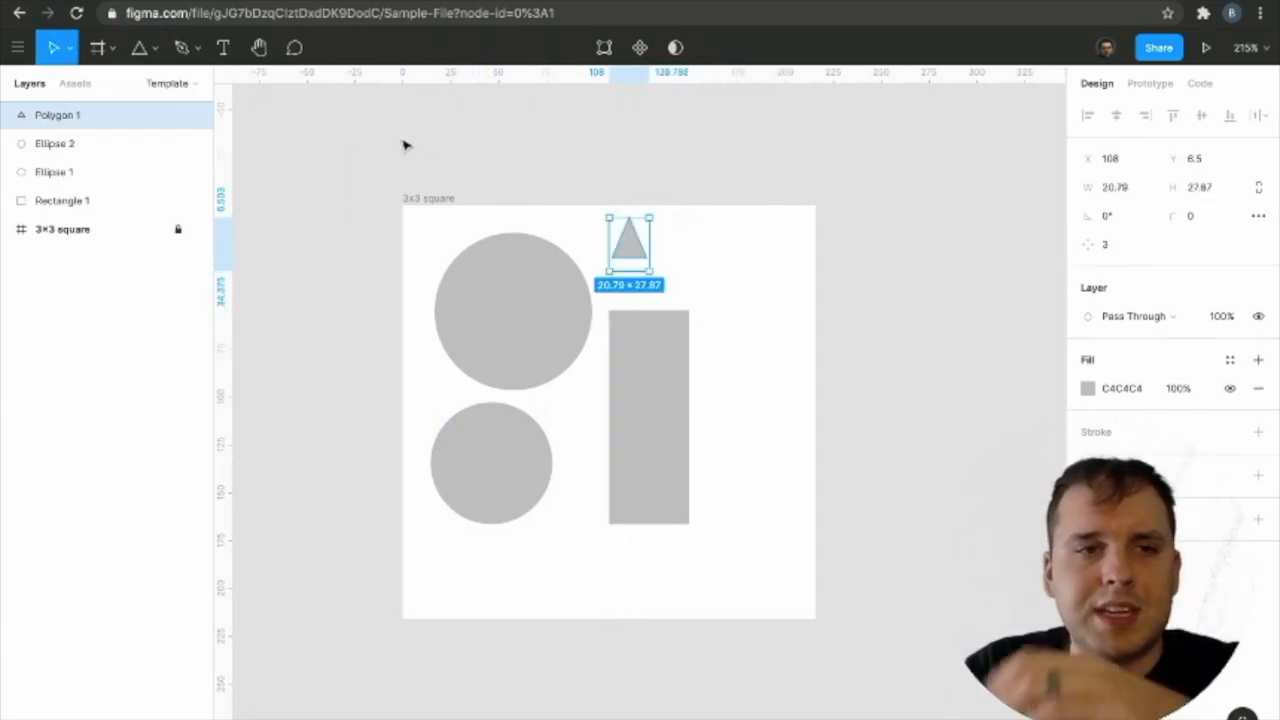
Move the large circle so it overlaps the rectangle, and move the triangle to about X 174, Y 34 in the frame's upper-right area.
{"action": "left_click", "coordinate": [146, 47]}
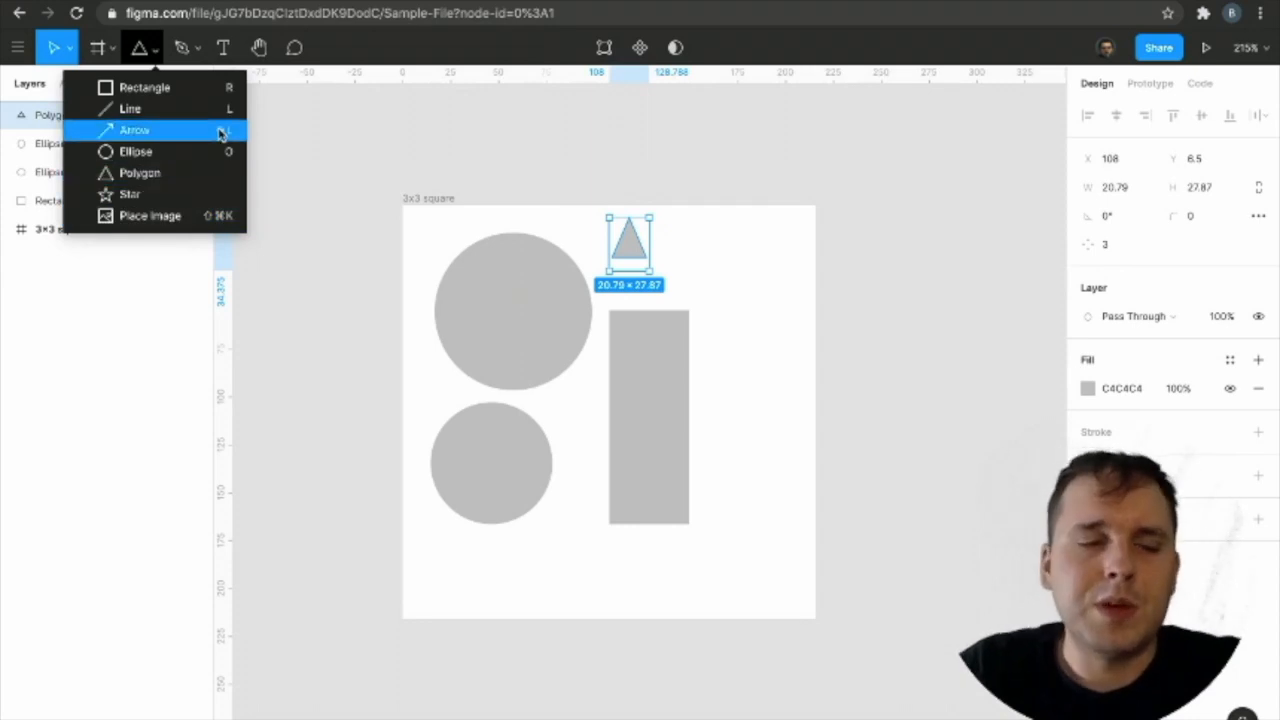
{"action": "left_click", "coordinate": [371, 131]}
{"action": "left_click_drag", "start_coordinate": [521, 288], "coordinate": [590, 315]}
{"action": "left_click_drag", "start_coordinate": [629, 240], "coordinate": [755, 296]}
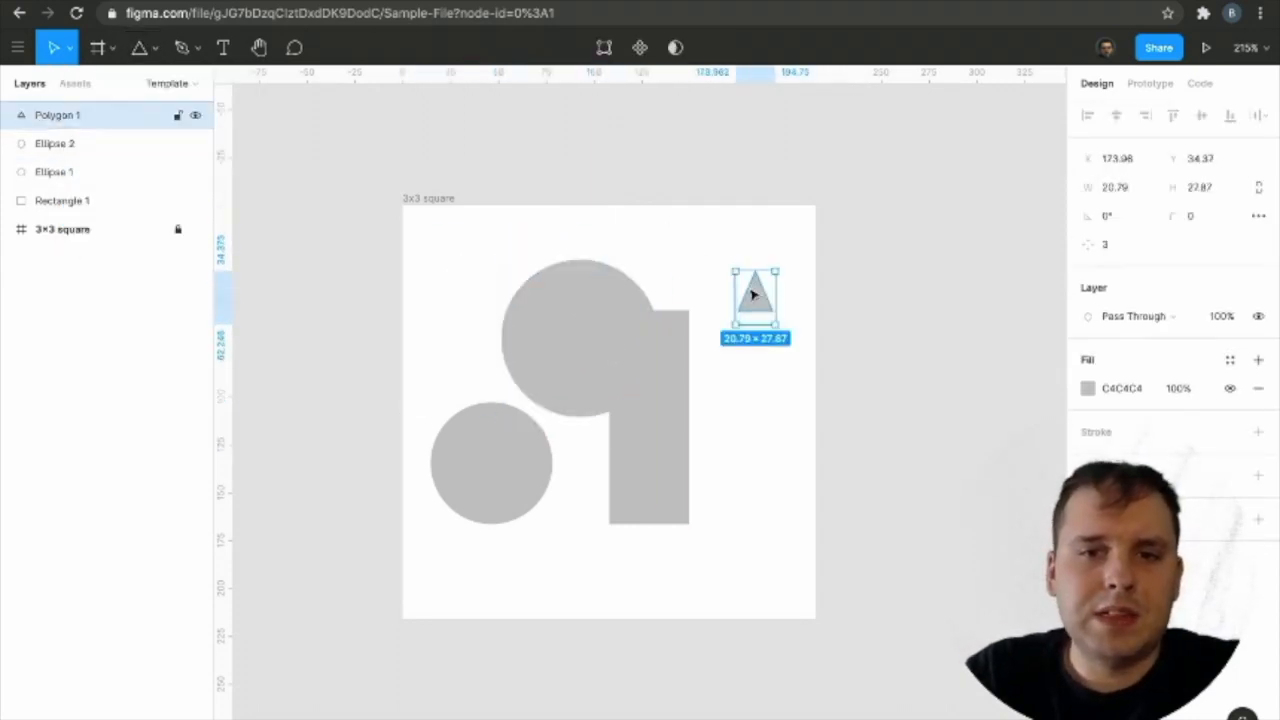
Replace the triangle's grey fill with the red color style from the style guide.
{"action": "left_click", "coordinate": [1257, 388]}
{"action": "left_click", "coordinate": [1231, 361]}
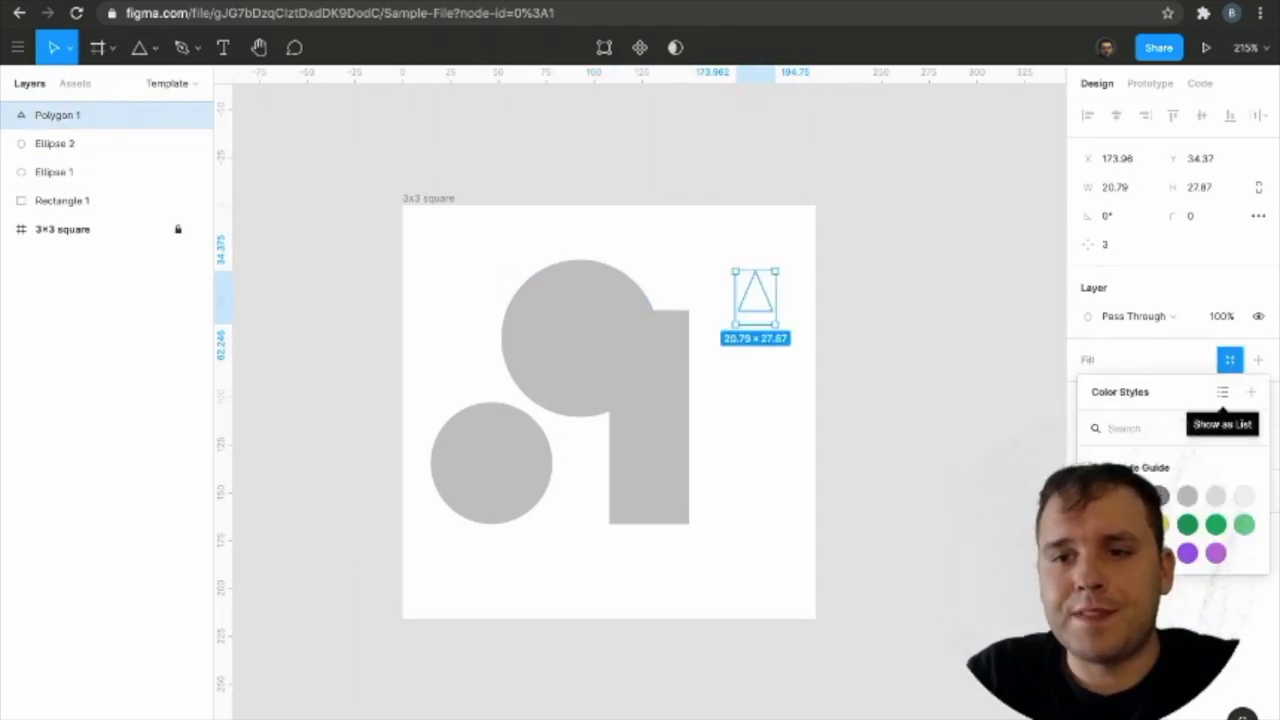
{"action": "left_click", "coordinate": [1102, 524]}
{"action": "left_click", "coordinate": [830, 383]}
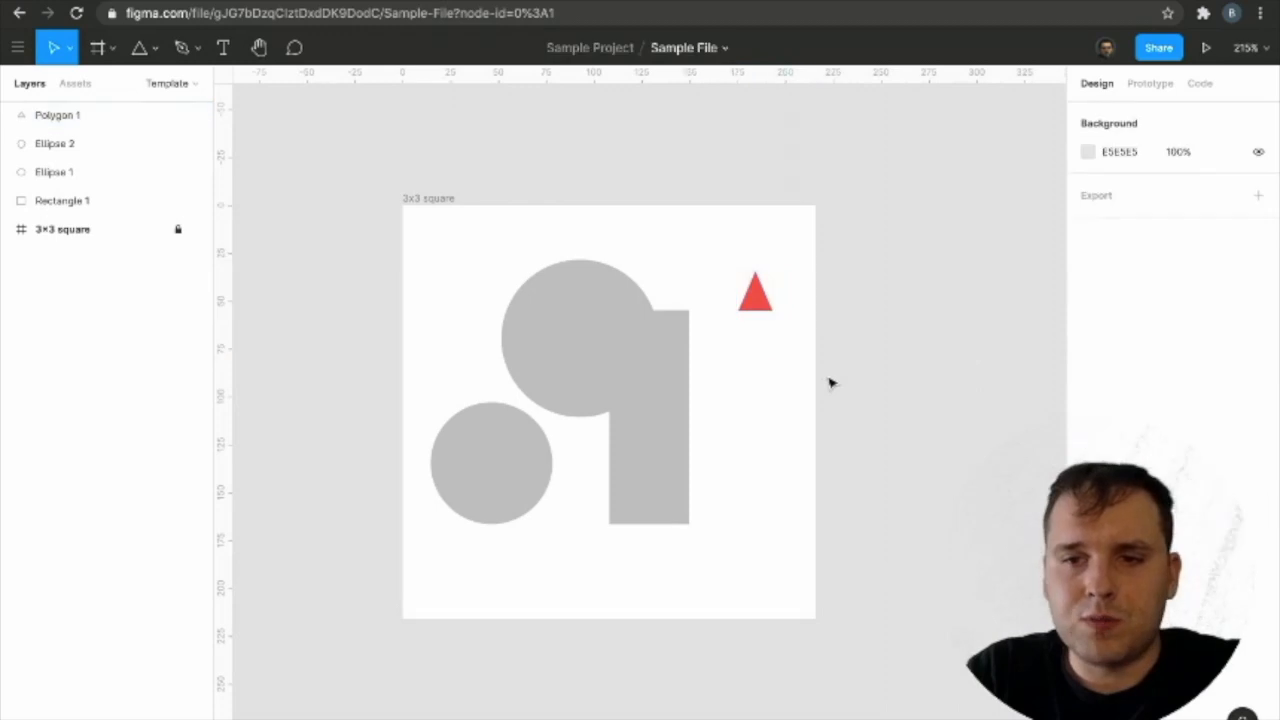
Remove the rectangle's fill and apply the Green 1 color style to its stroke.
{"action": "left_click", "coordinate": [675, 345]}
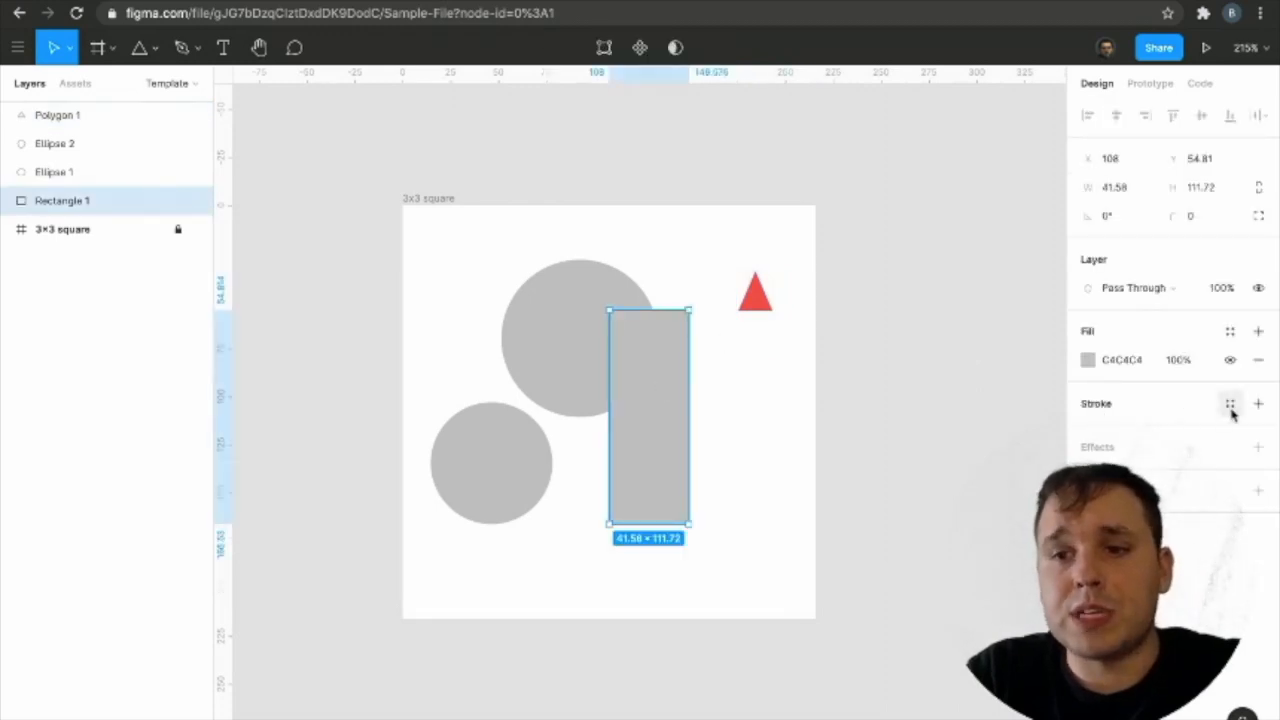
{"action": "left_click", "coordinate": [1258, 362]}
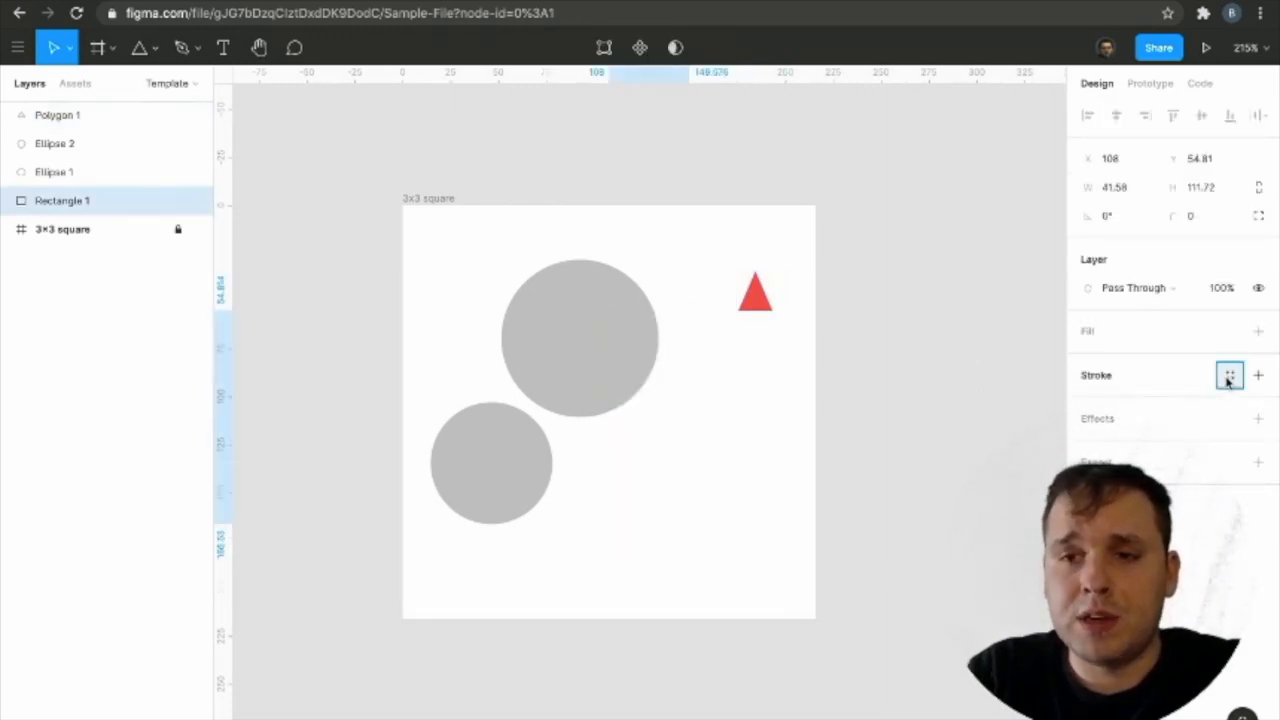
{"action": "left_click", "coordinate": [1230, 375]}
{"action": "left_click", "coordinate": [1194, 541]}
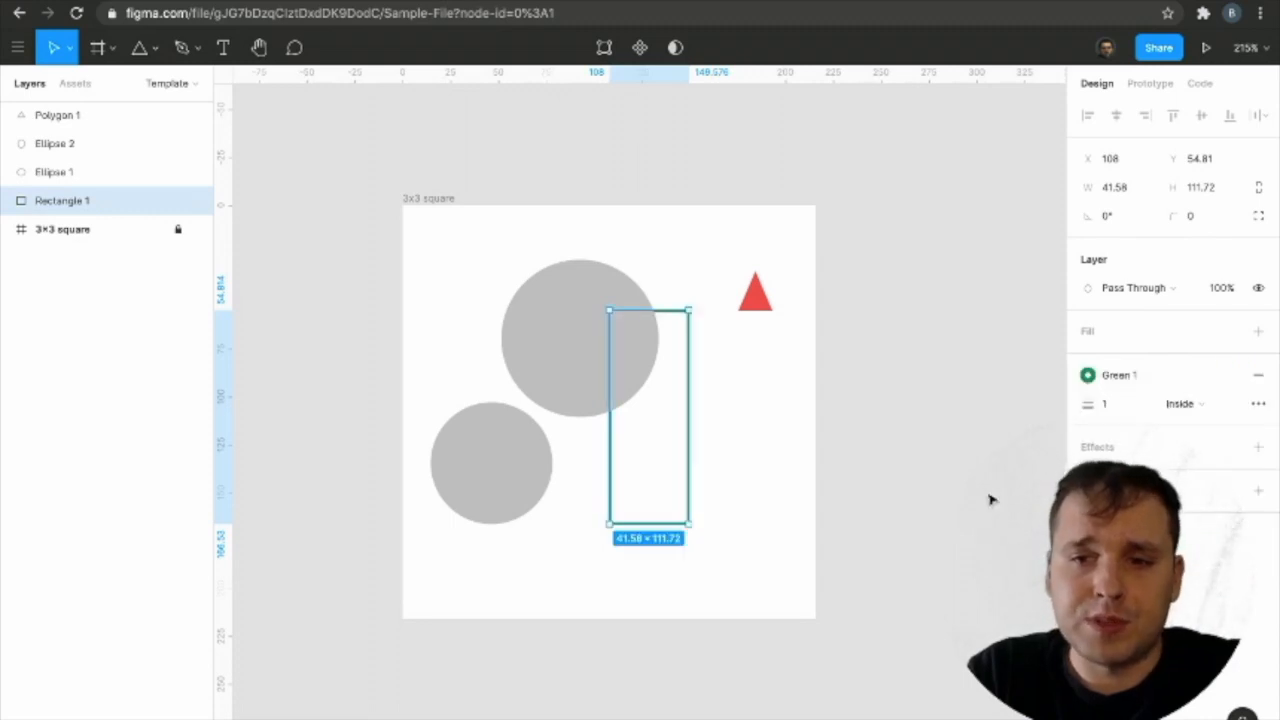
Delete the large circle and all remaining shapes from the 3x3 square frame.
{"action": "left_click", "coordinate": [581, 354]}
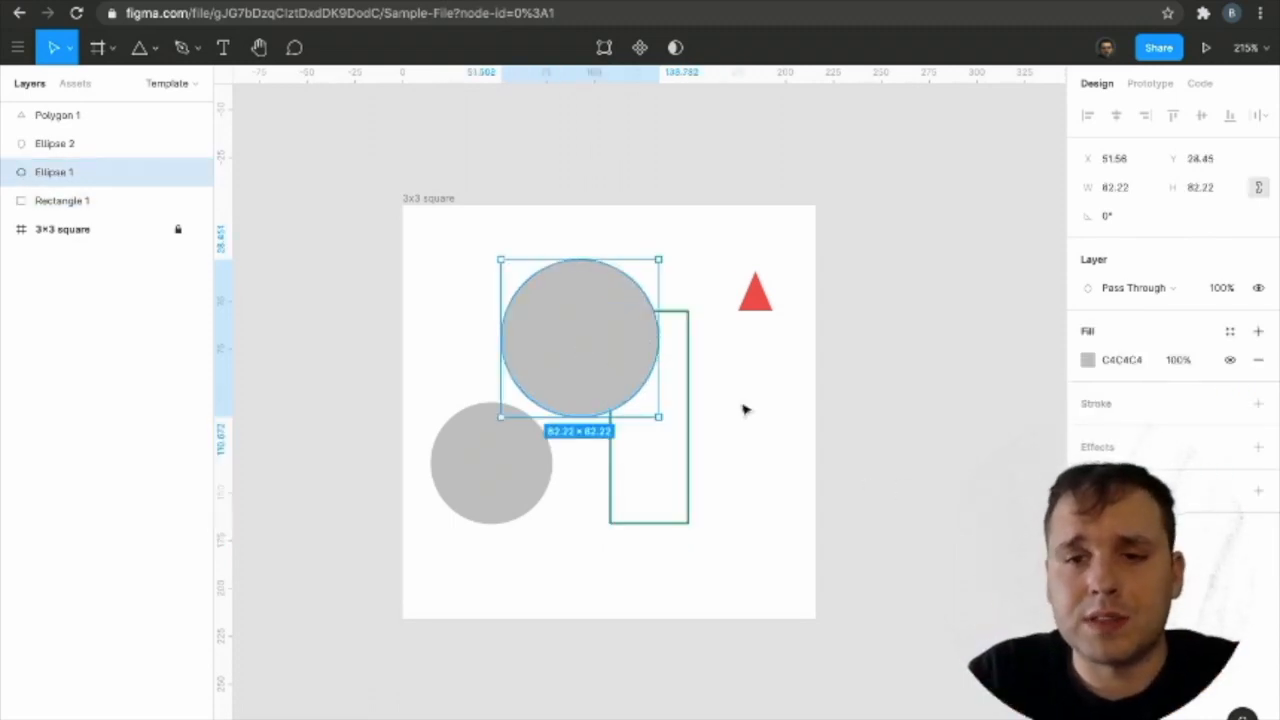
{"action": "key", "text": "Delete"}
{"action": "left_click_drag", "start_coordinate": [797, 264], "coordinate": [388, 584]}
{"action": "key", "text": "Delete"}
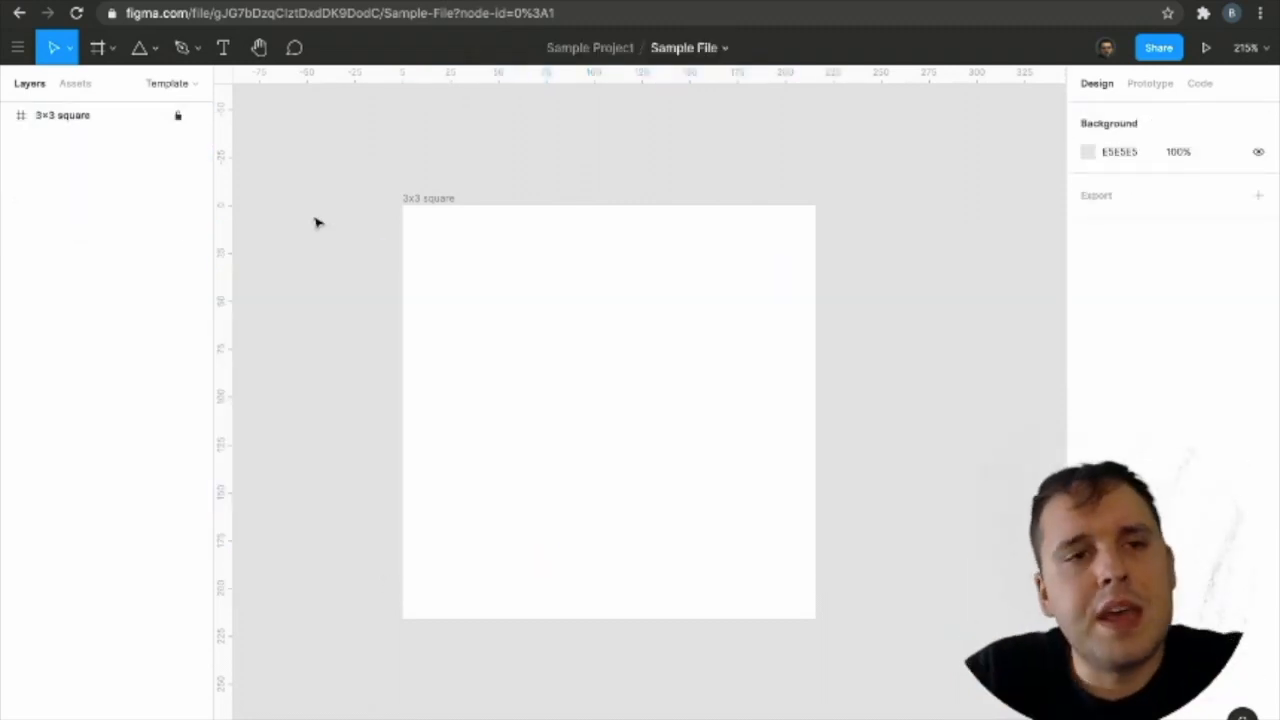
Draw a straight line with the Pen tool from about (39, 92) to (159, 18) and end the path there.
{"action": "left_click", "coordinate": [197, 48]}
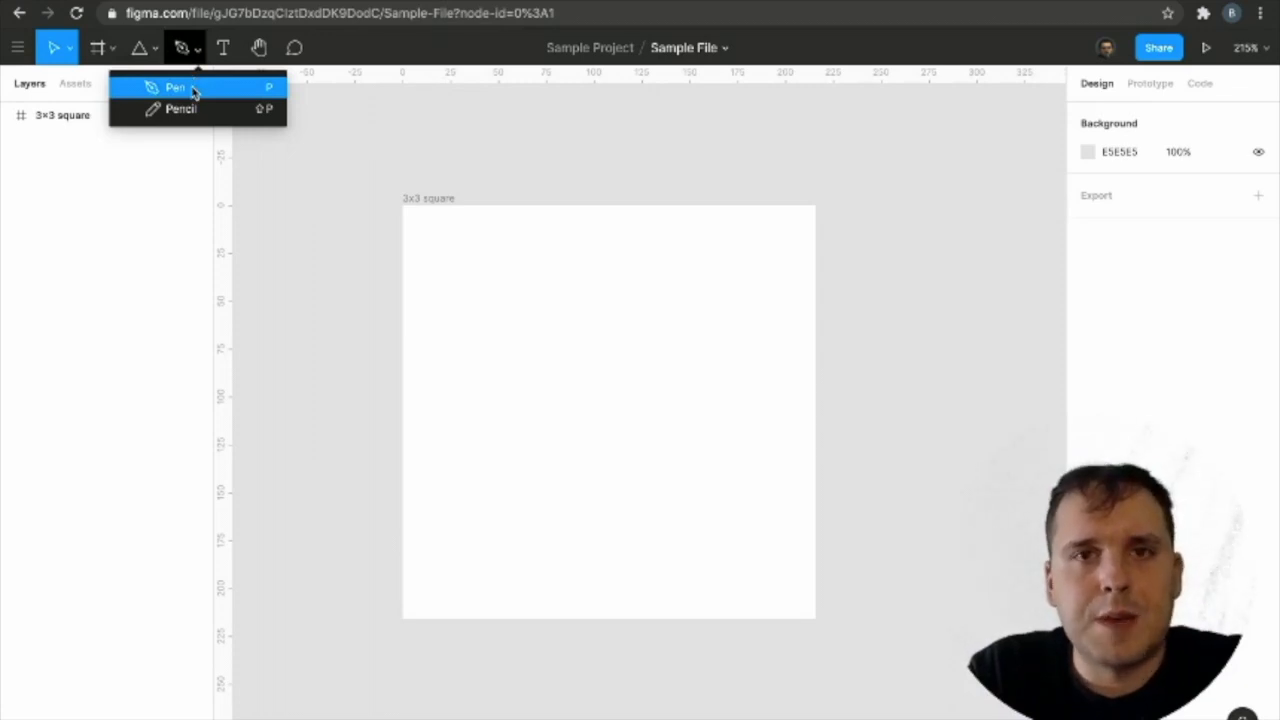
{"action": "left_click", "coordinate": [175, 88]}
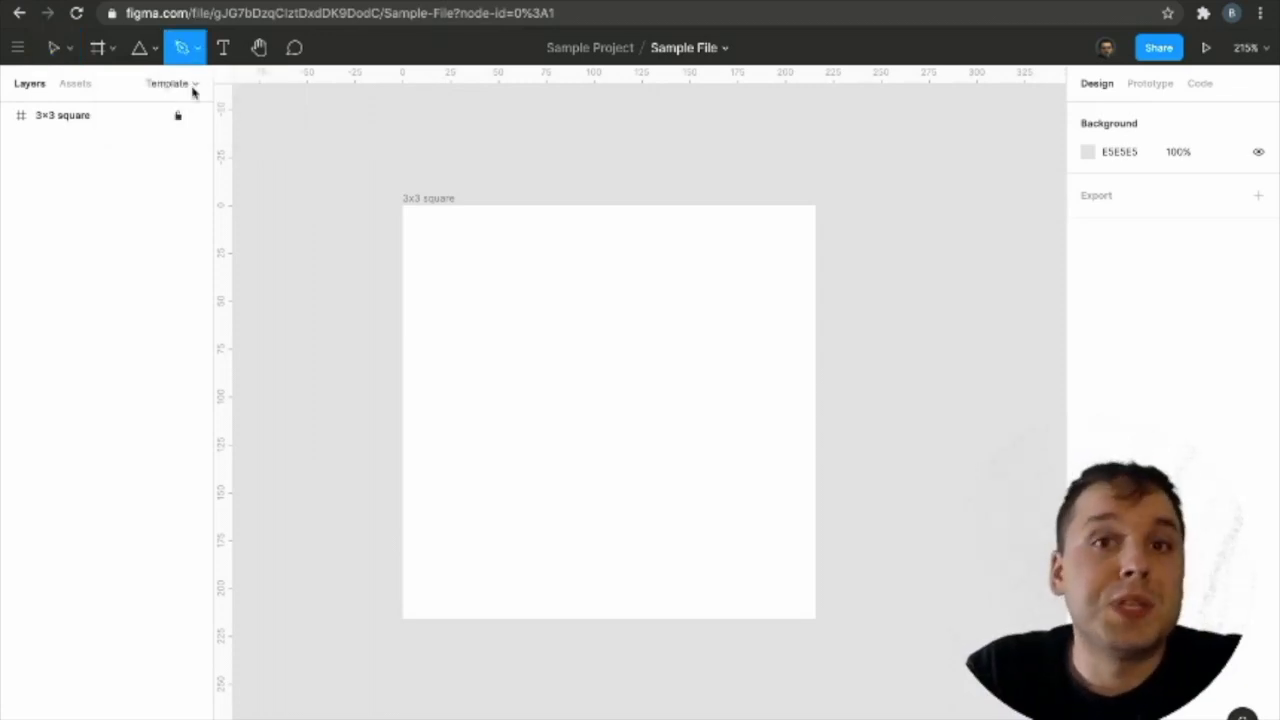
{"action": "left_click", "coordinate": [478, 382]}
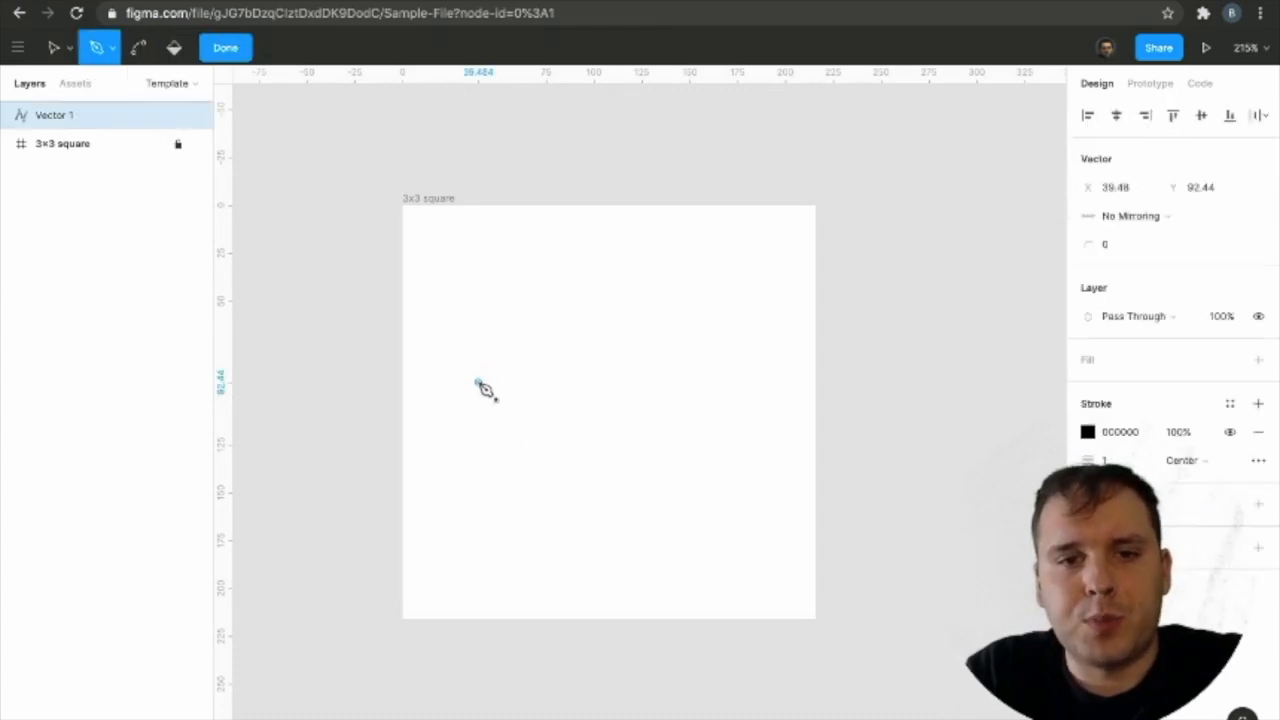
{"action": "left_click", "coordinate": [707, 240]}
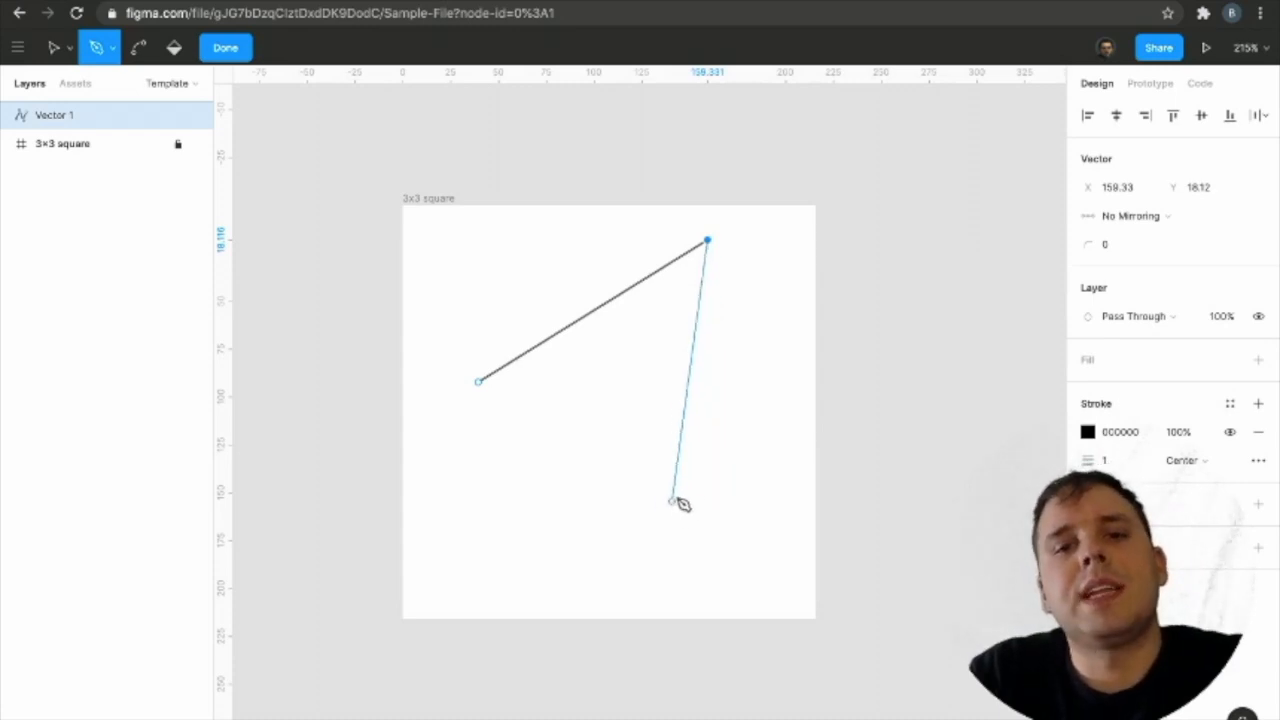
{"action": "key", "text": "Escape"}
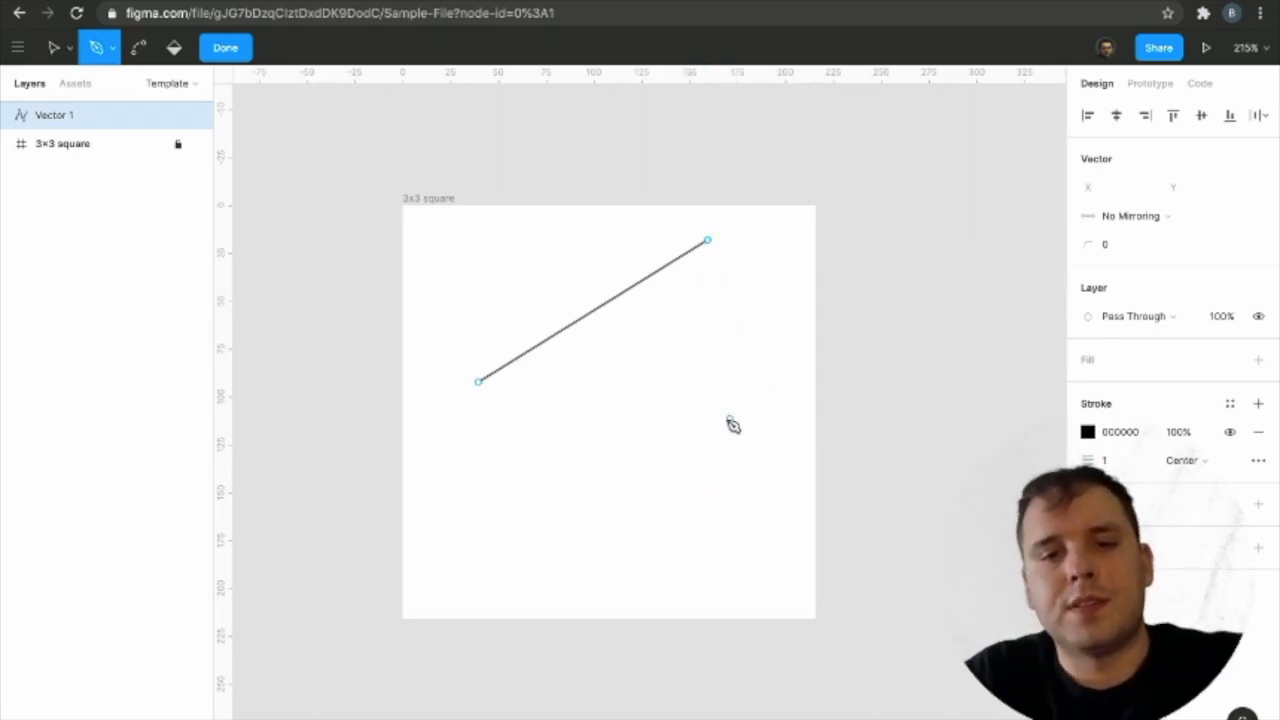
Draw a closed, curved five-point shape about 157 by 116 px below the line with the Pen tool and finish vector editing.
{"action": "left_click", "coordinate": [502, 507]}
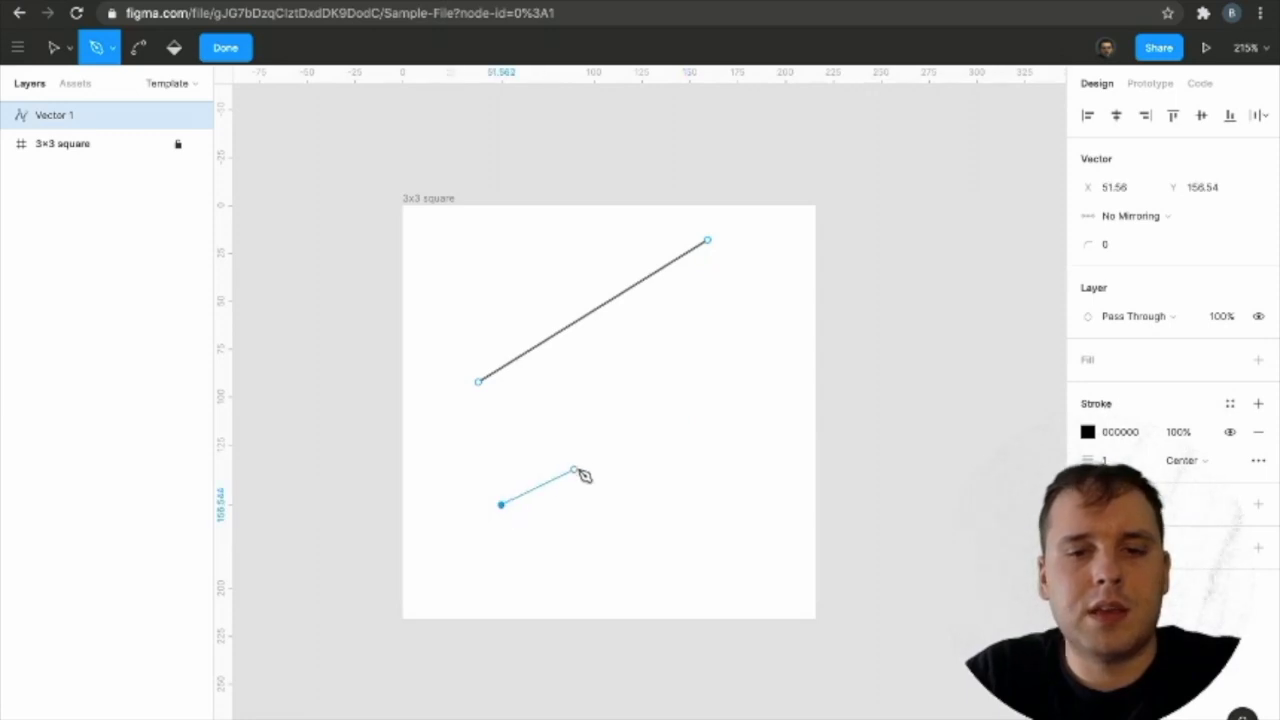
{"action": "left_click_drag", "start_coordinate": [604, 382], "coordinate": [695, 375]}
{"action": "left_click", "coordinate": [701, 476]}
{"action": "left_click_drag", "start_coordinate": [706, 482], "coordinate": [792, 433]}
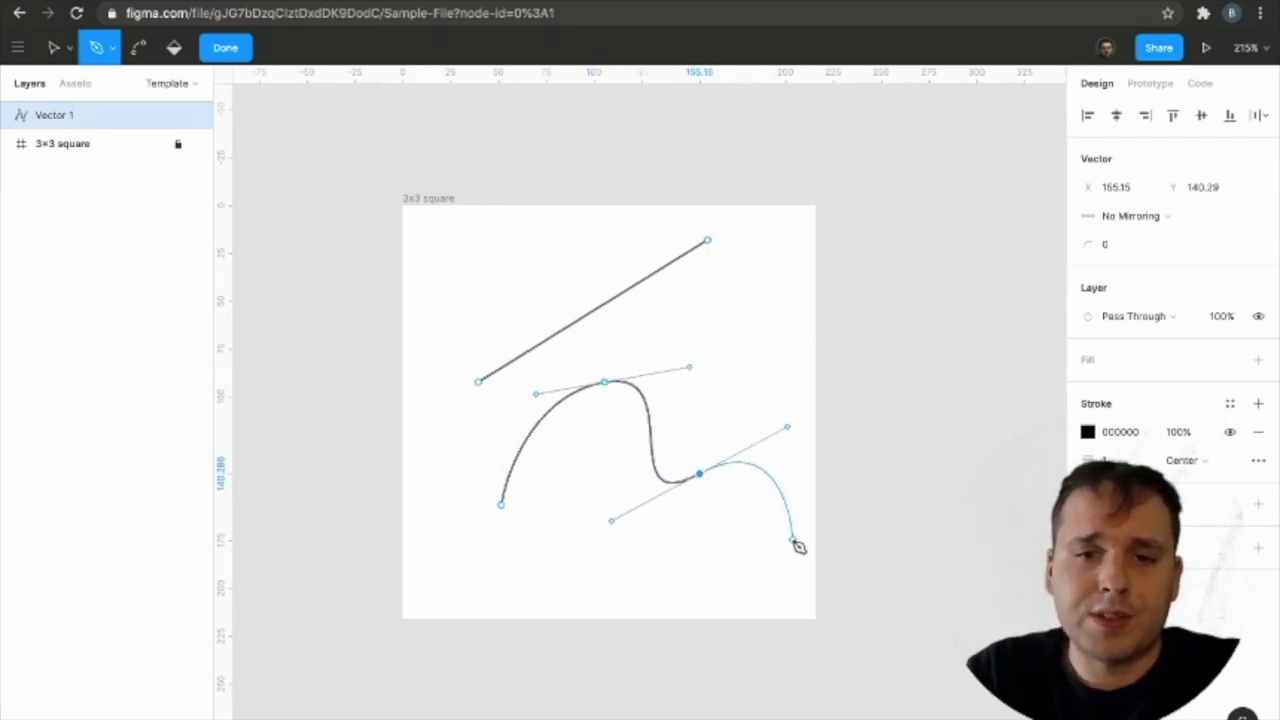
{"action": "left_click_drag", "start_coordinate": [773, 562], "coordinate": [714, 577]}
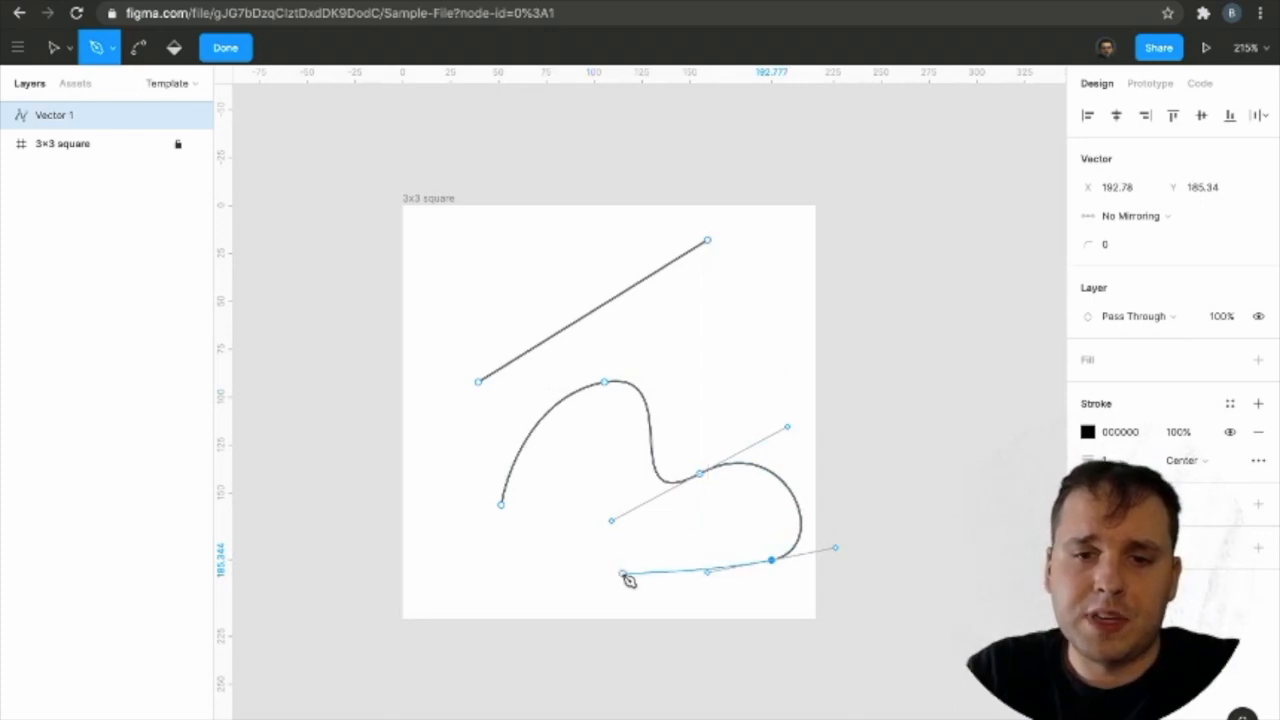
{"action": "left_click_drag", "start_coordinate": [552, 591], "coordinate": [522, 551]}
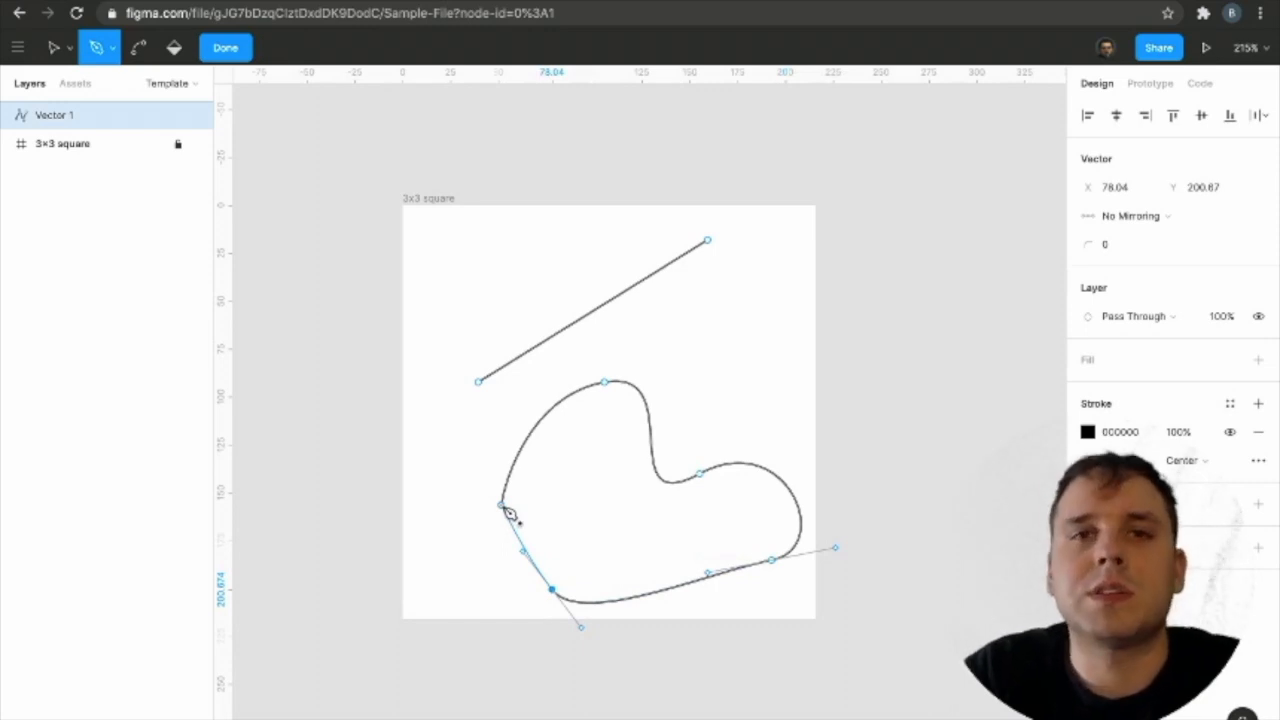
{"action": "left_click", "coordinate": [506, 510]}
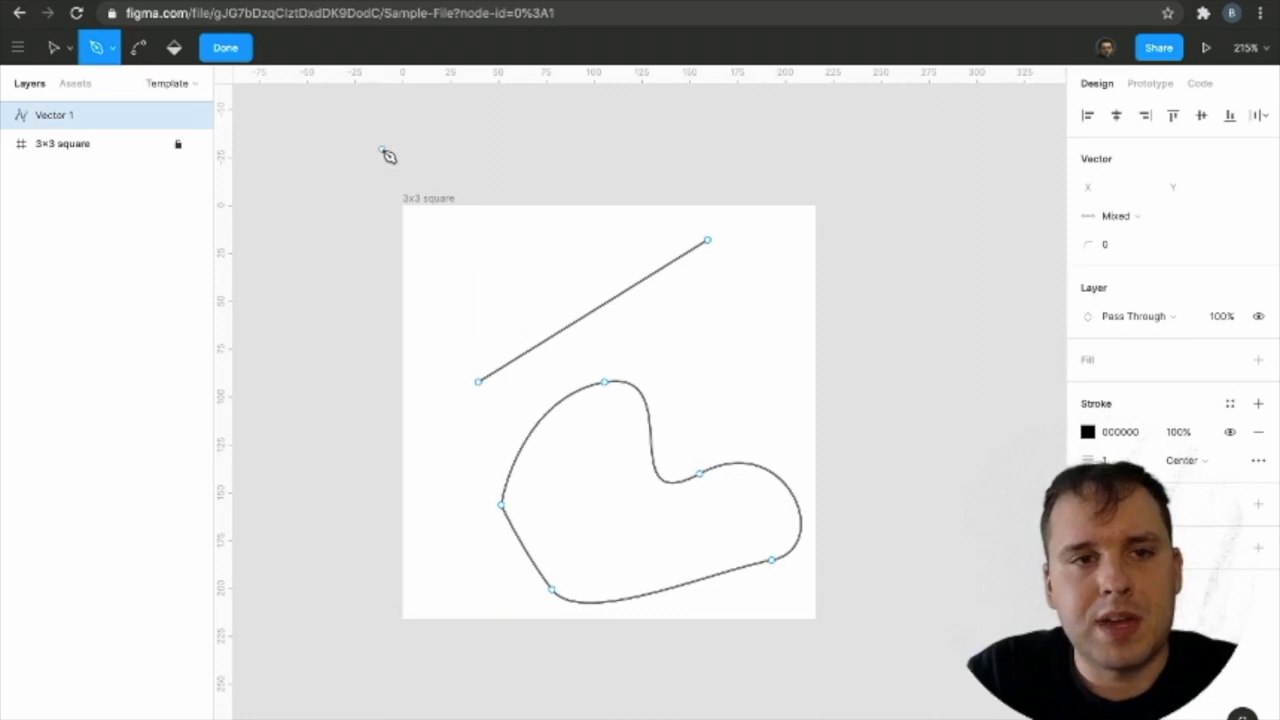
{"action": "left_click", "coordinate": [225, 47]}
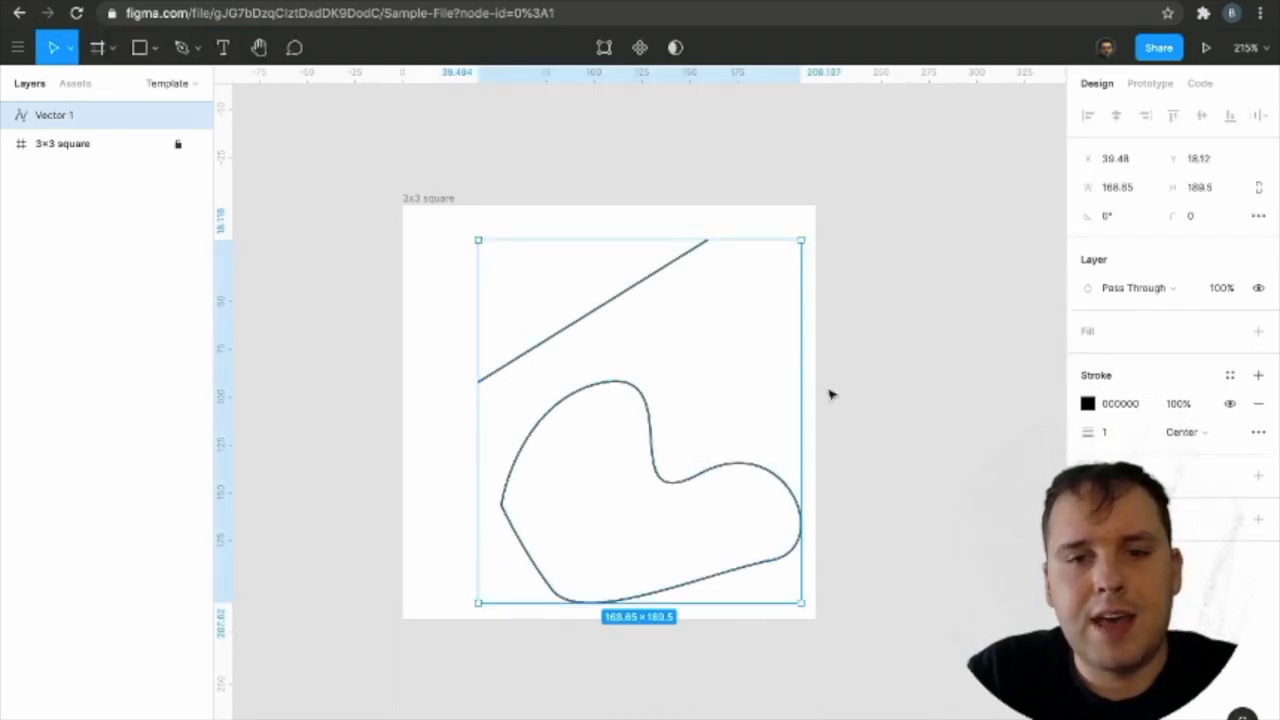
Delete the straight line from the vector, keeping only the closed curved shape.
{"action": "left_click", "coordinate": [924, 398]}
{"action": "left_click", "coordinate": [698, 480]}
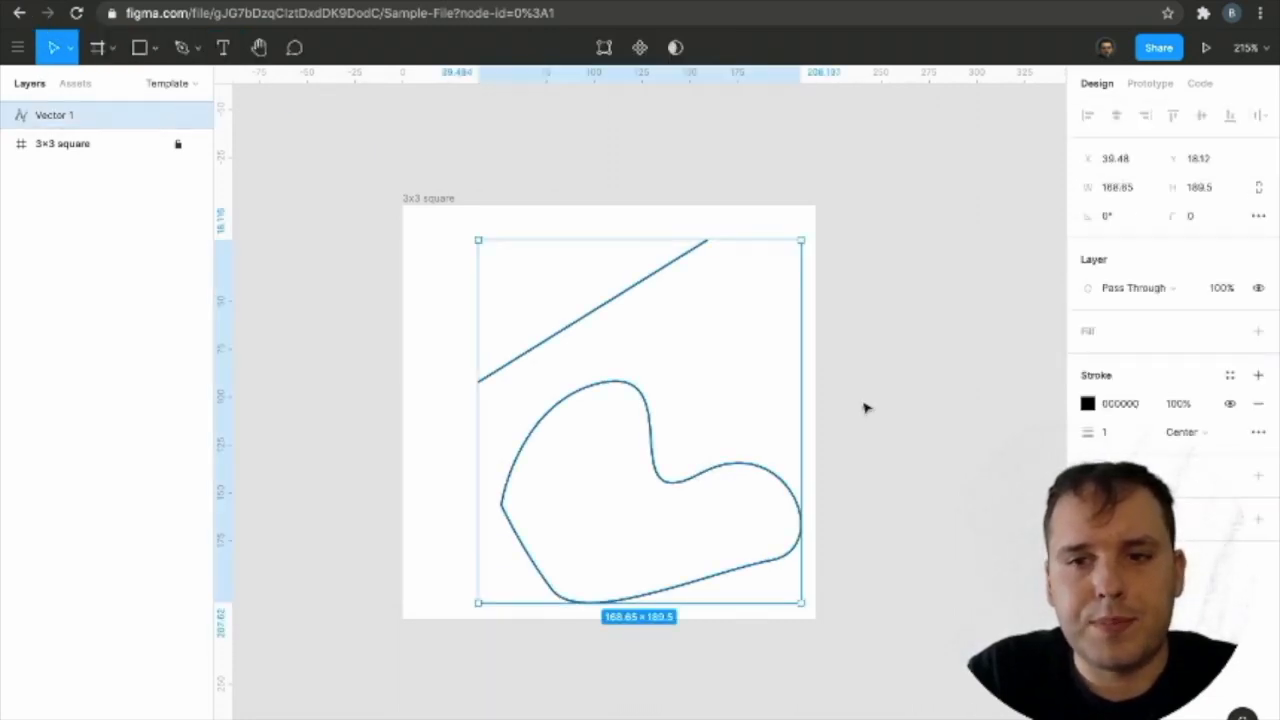
{"action": "left_click", "coordinate": [714, 320]}
{"action": "left_click", "coordinate": [646, 289]}
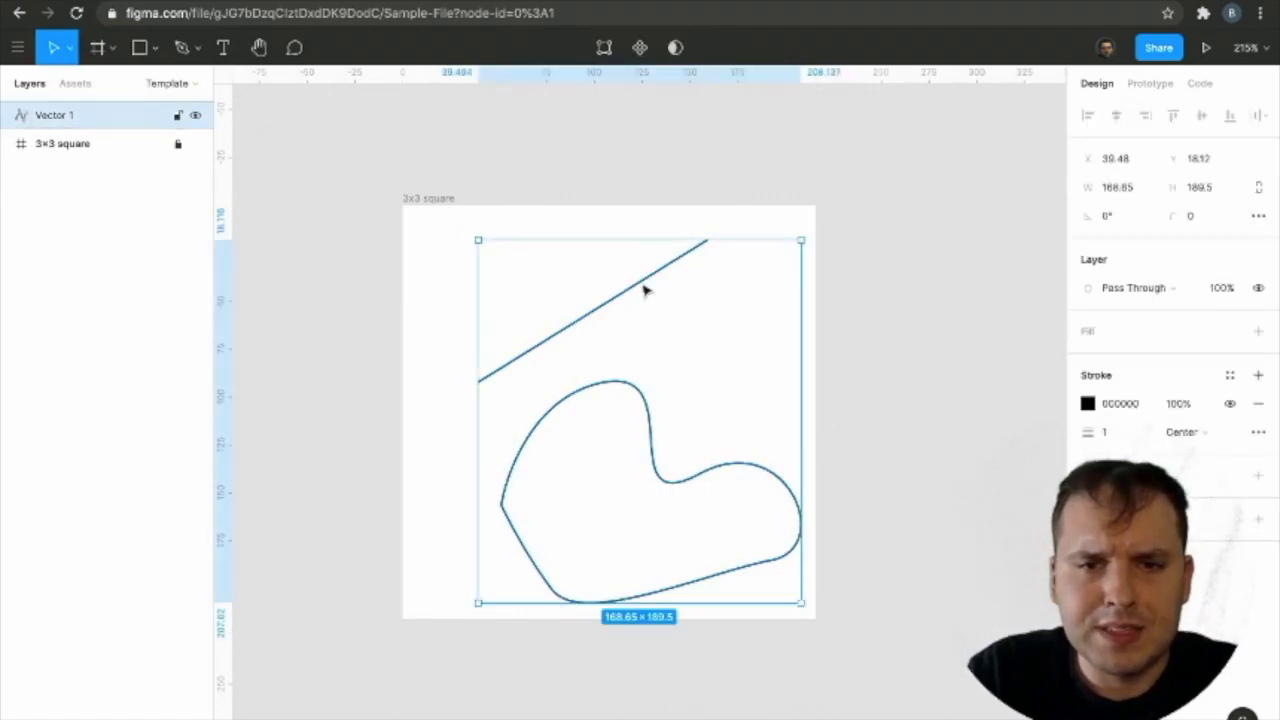
{"action": "double_click", "coordinate": [645, 290]}
{"action": "key", "text": "Delete"}
{"action": "key", "text": "Escape"}
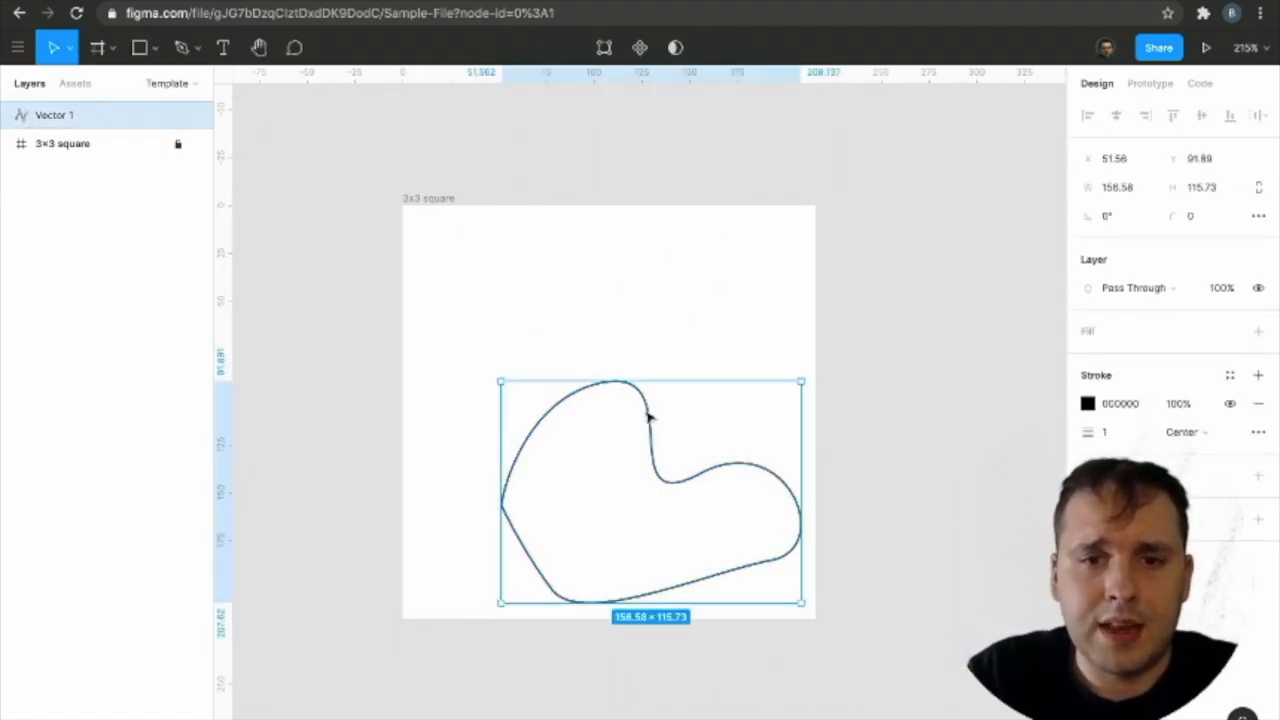
Move the curved shape up to about X 39, Y 37 and fill it with the Red color style.
{"action": "left_click_drag", "start_coordinate": [651, 405], "coordinate": [627, 308]}
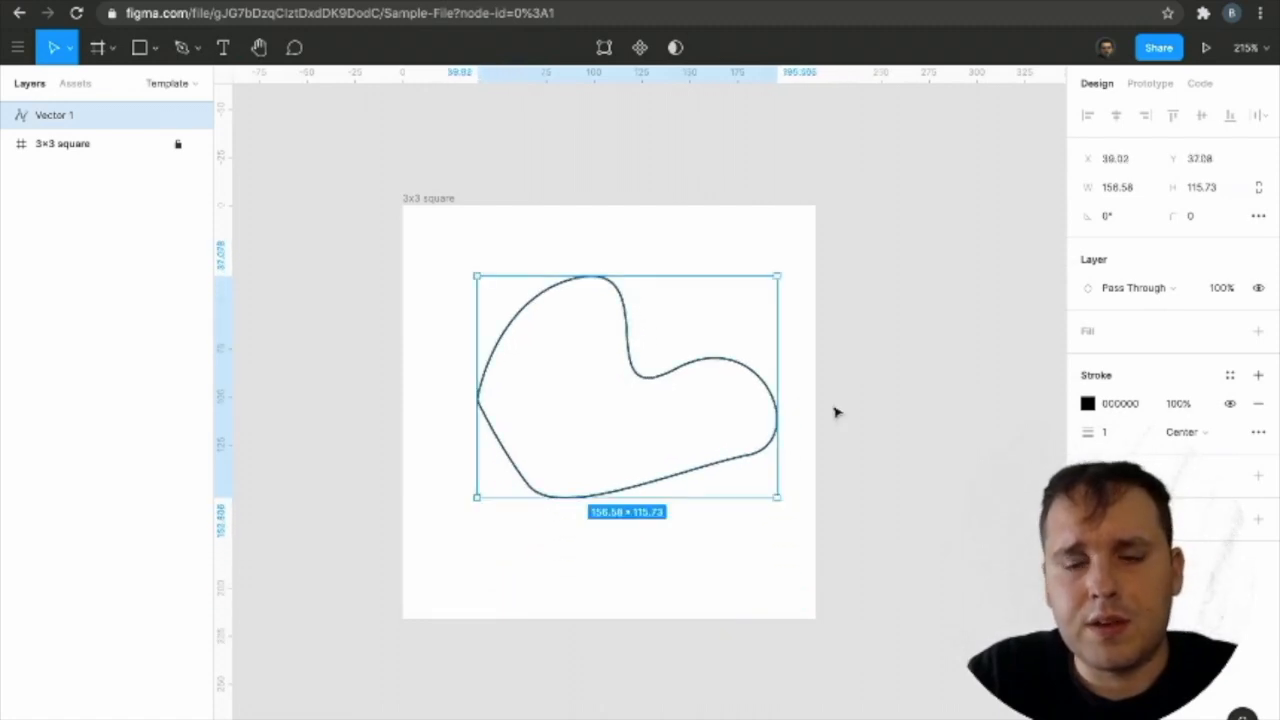
{"action": "left_click", "coordinate": [1230, 331]}
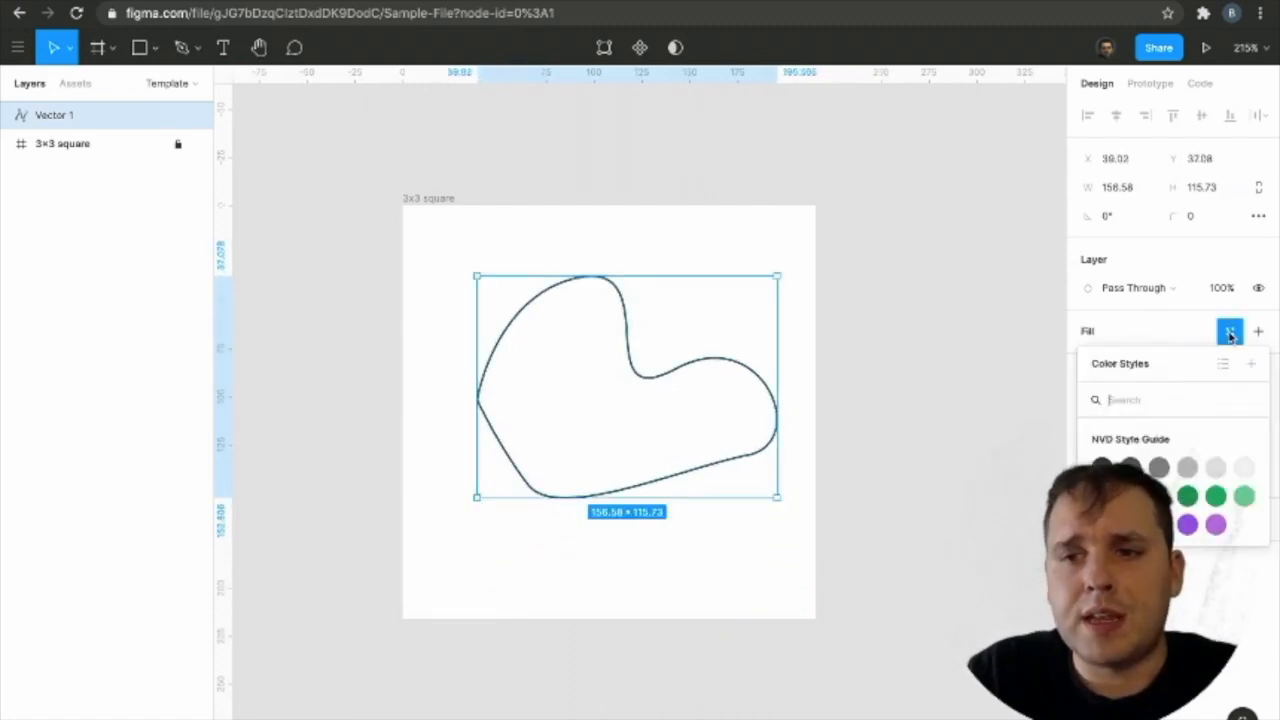
{"action": "left_click", "coordinate": [1102, 496]}
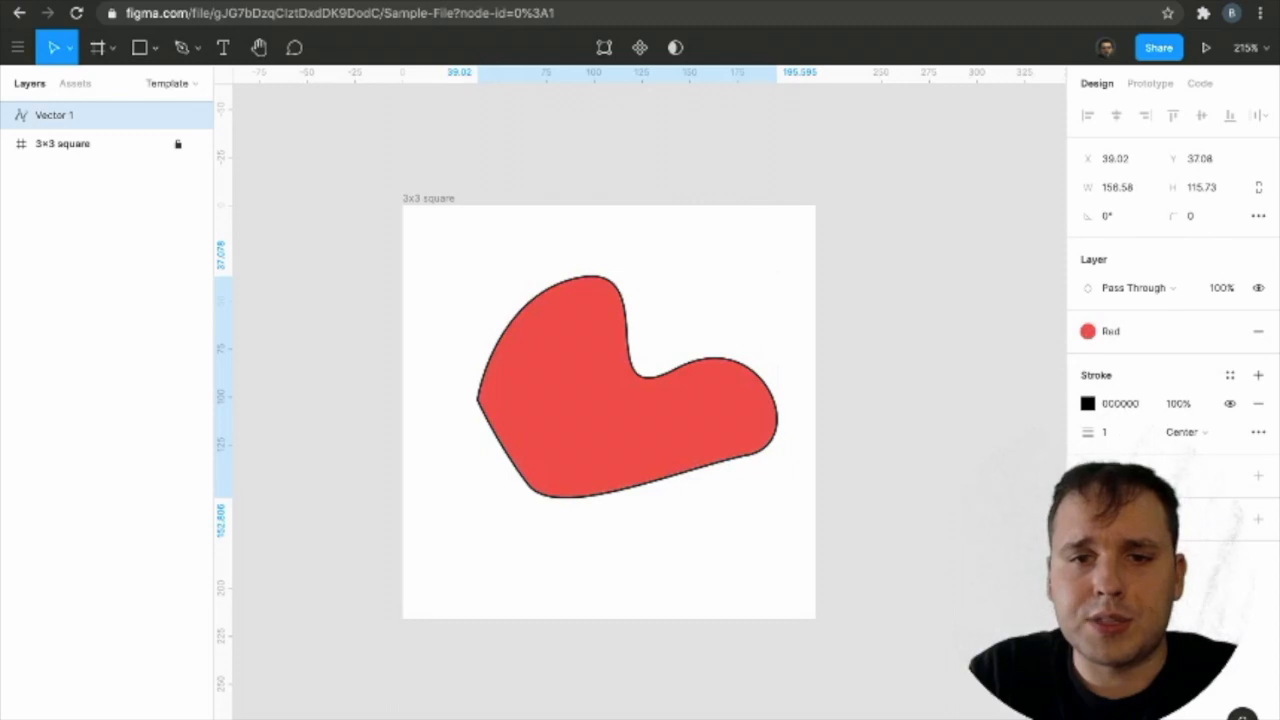
{"action": "left_click", "coordinate": [883, 356]}
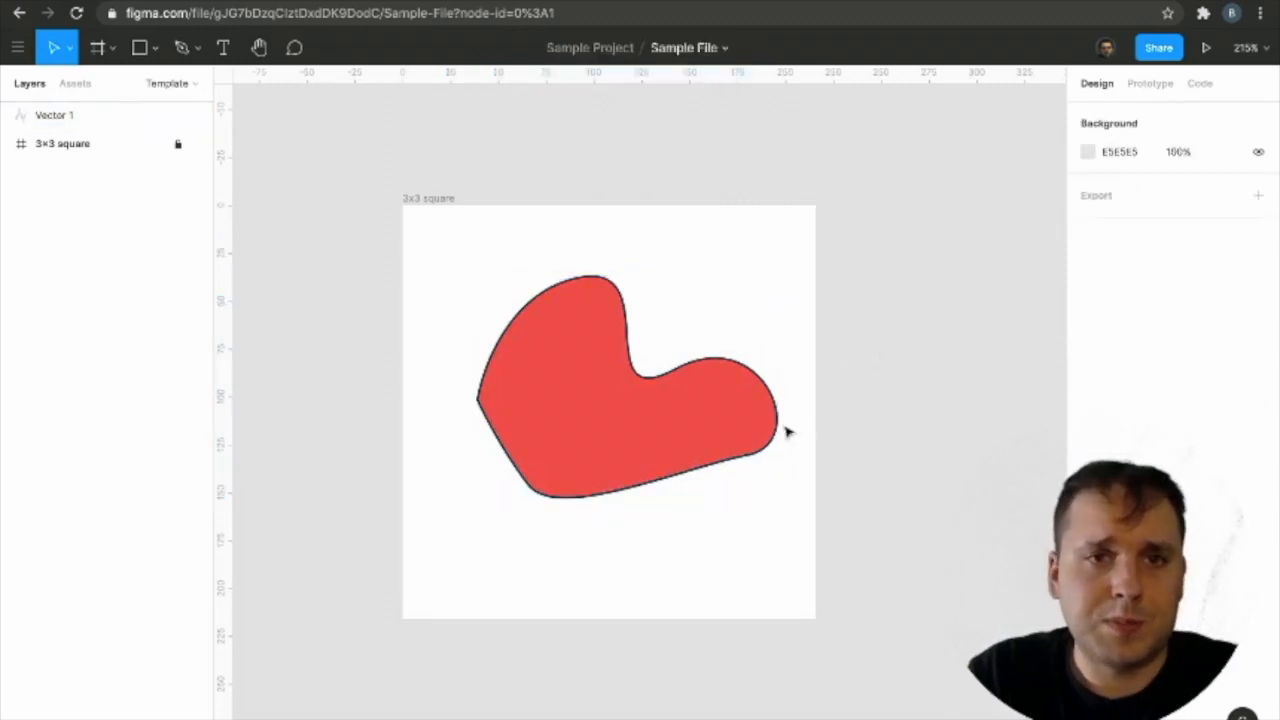
Reshape the red shape's upper curve by extending its top point's handle, and center the shape horizontally in the frame at about Y 47.
{"action": "left_click_drag", "start_coordinate": [662, 425], "coordinate": [617, 451]}
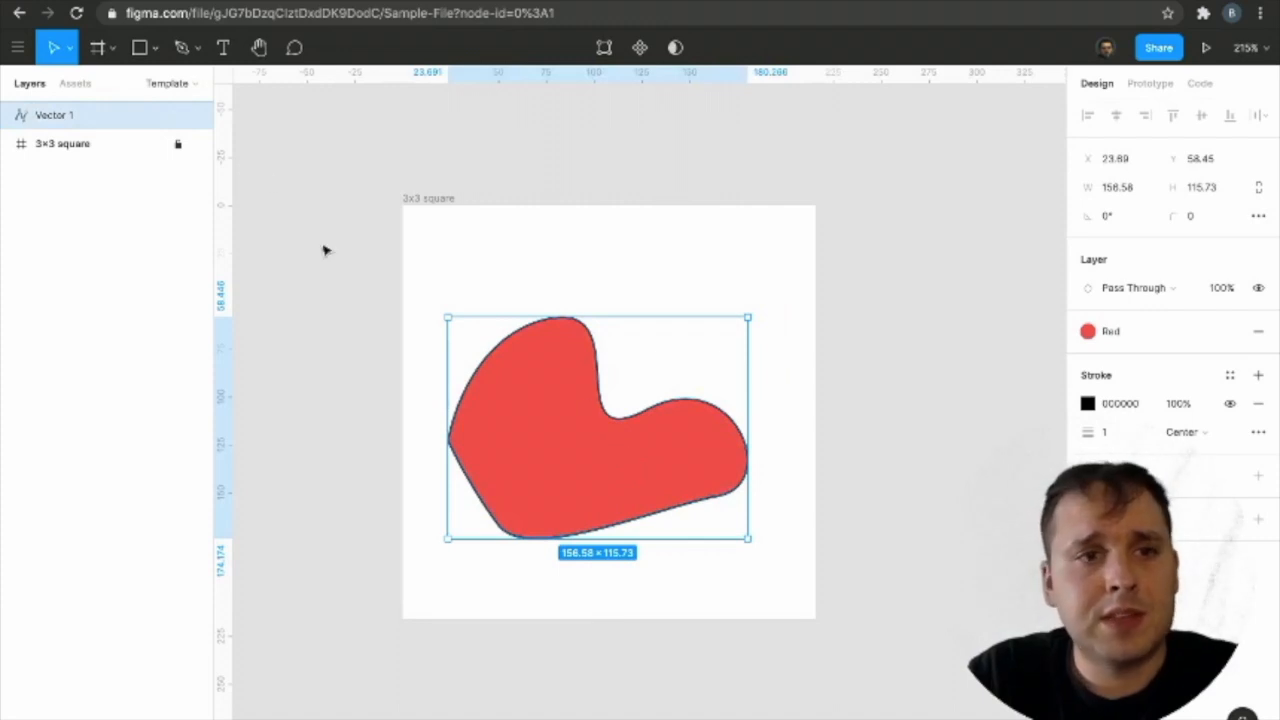
{"action": "double_click", "coordinate": [573, 415]}
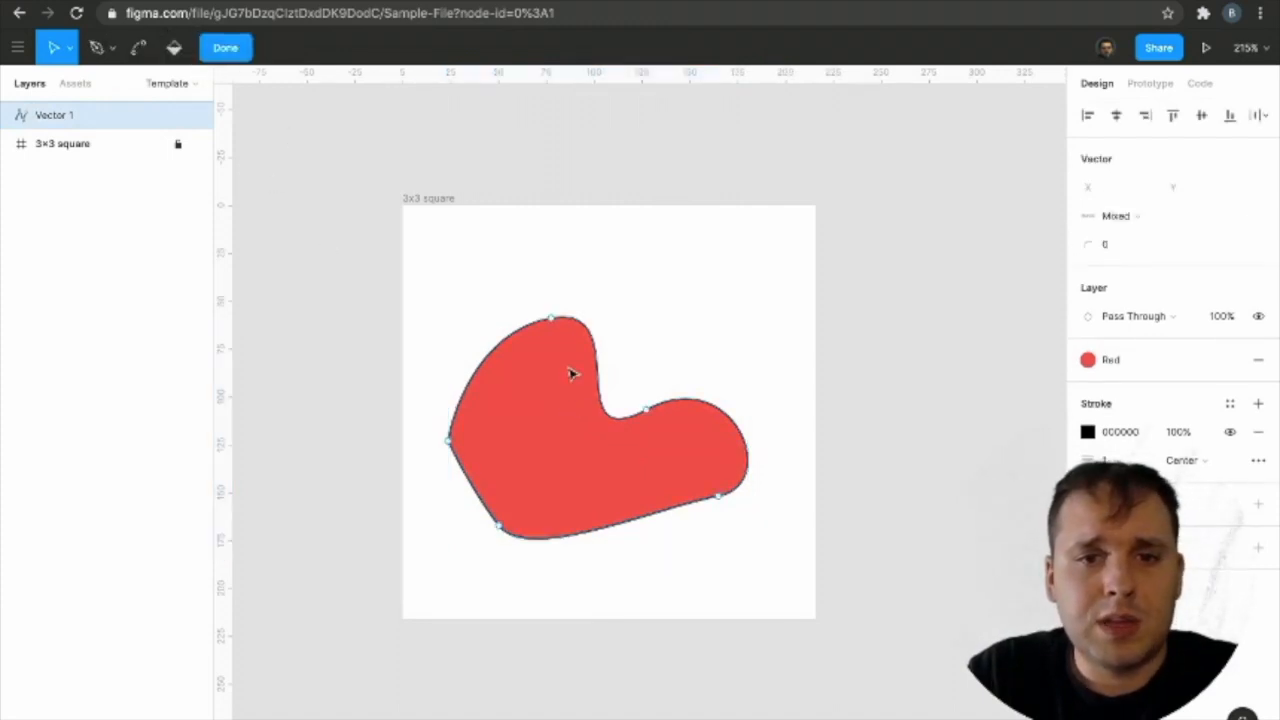
{"action": "left_click", "coordinate": [553, 320]}
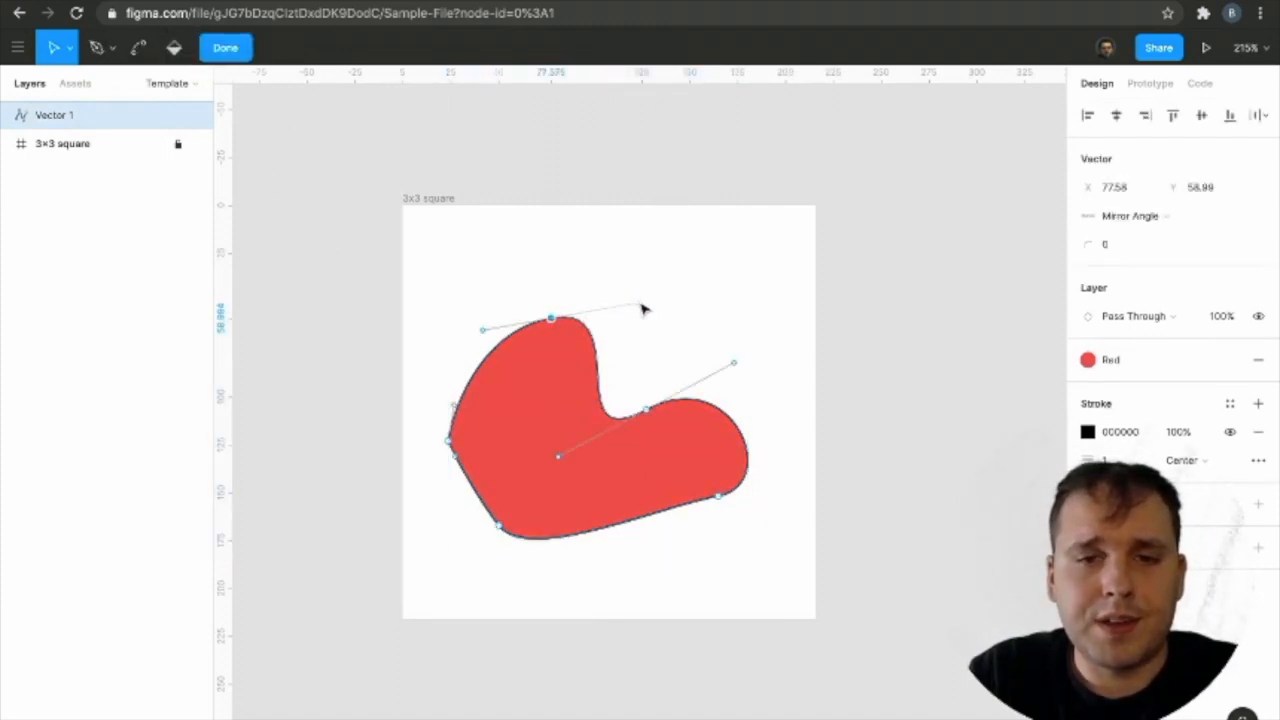
{"action": "left_click_drag", "start_coordinate": [638, 307], "coordinate": [668, 330]}
{"action": "left_click", "coordinate": [533, 263]}
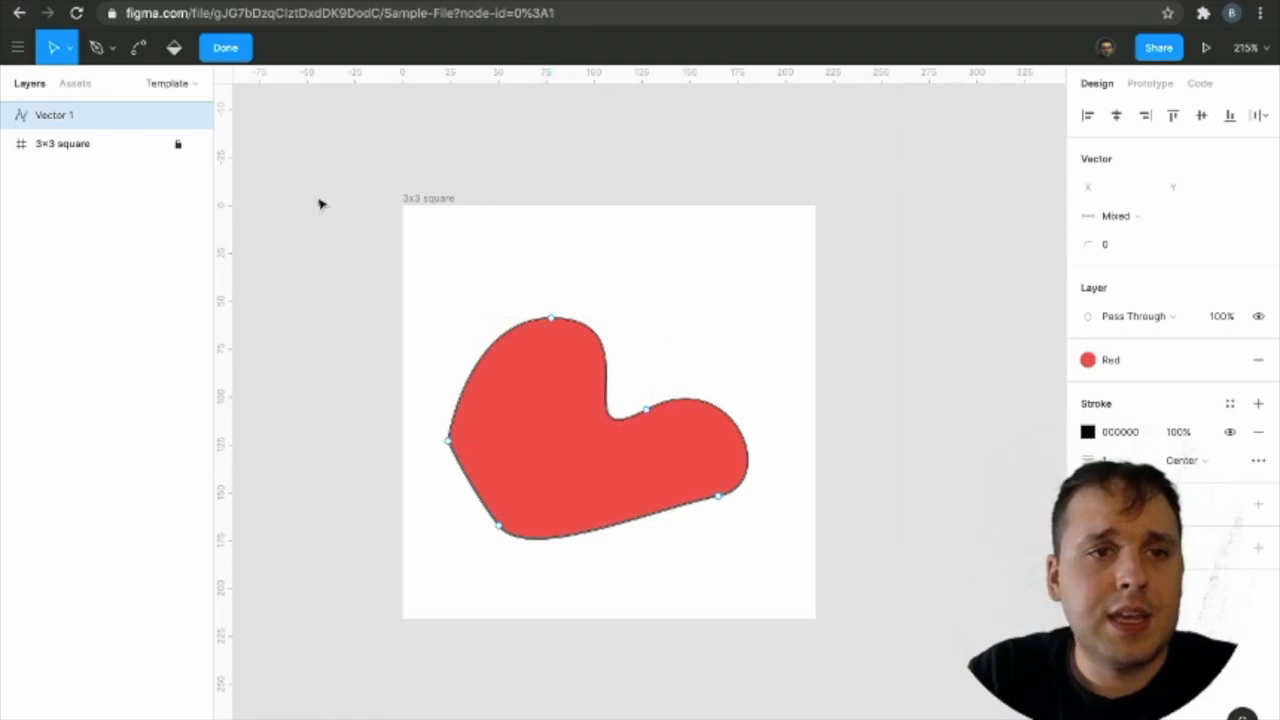
{"action": "left_click", "coordinate": [226, 50]}
{"action": "left_click_drag", "start_coordinate": [562, 472], "coordinate": [573, 445]}
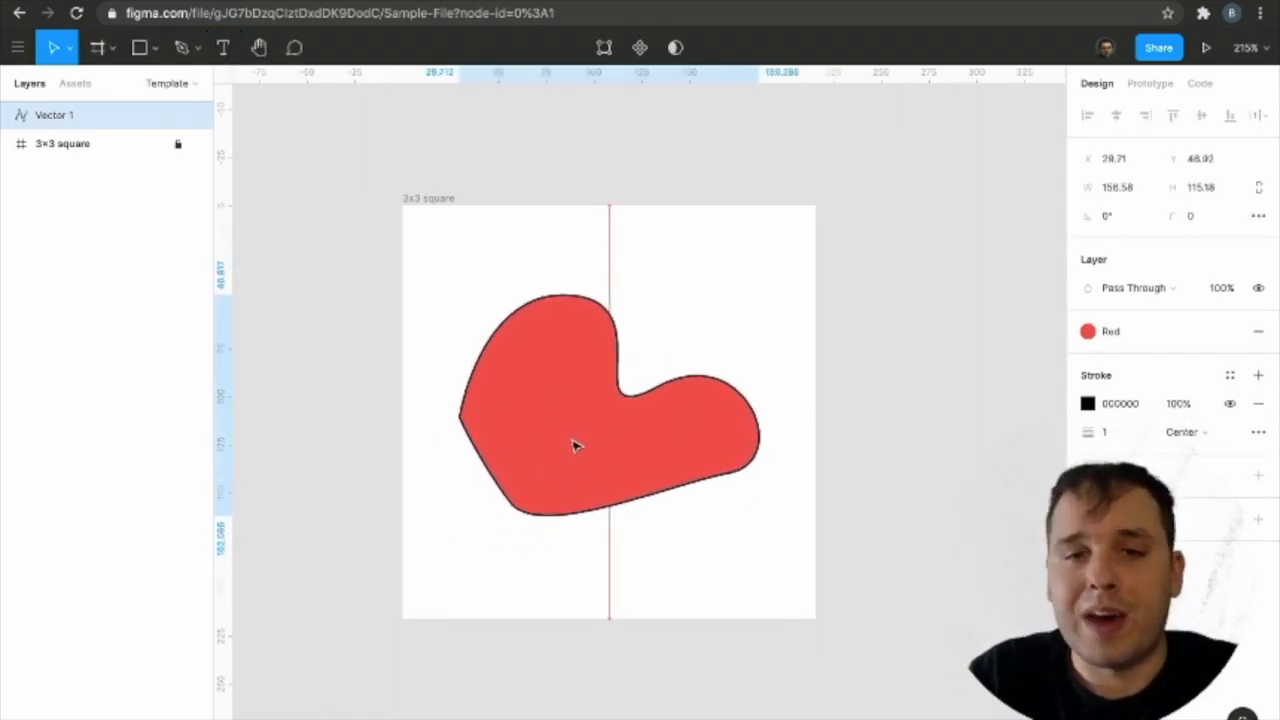
Delete the red curved vector shape, leaving the 3x3 square frame empty.
{"action": "key", "text": "Delete"}
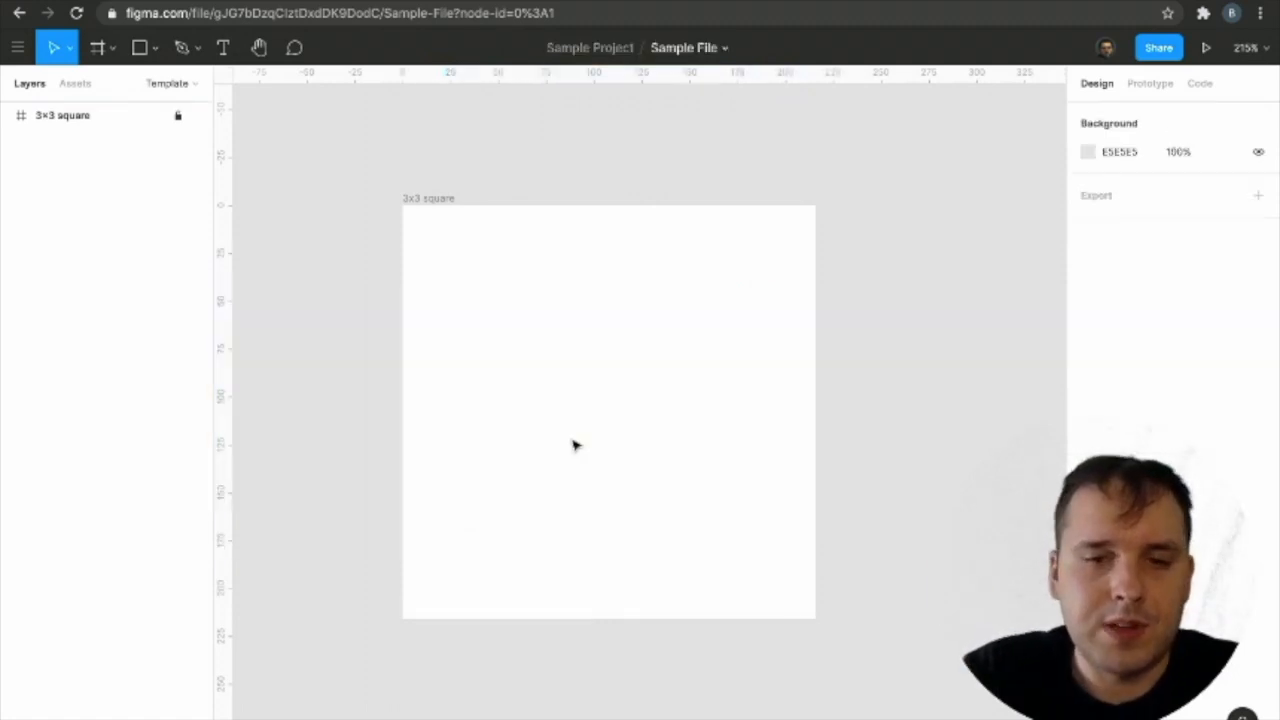
Scribble overlapping freehand lines across the 3x3 square frame with the Pencil tool, and undo the drawing.
{"action": "left_click", "coordinate": [197, 48]}
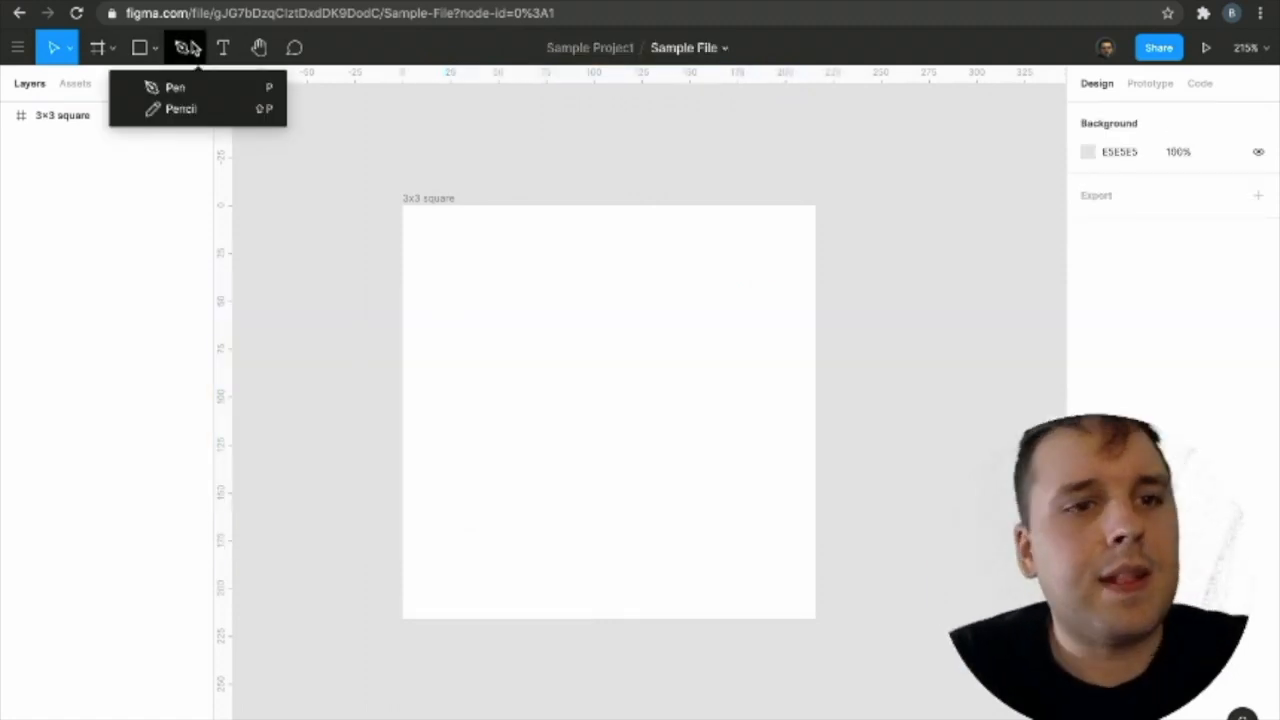
{"action": "left_click", "coordinate": [199, 111]}
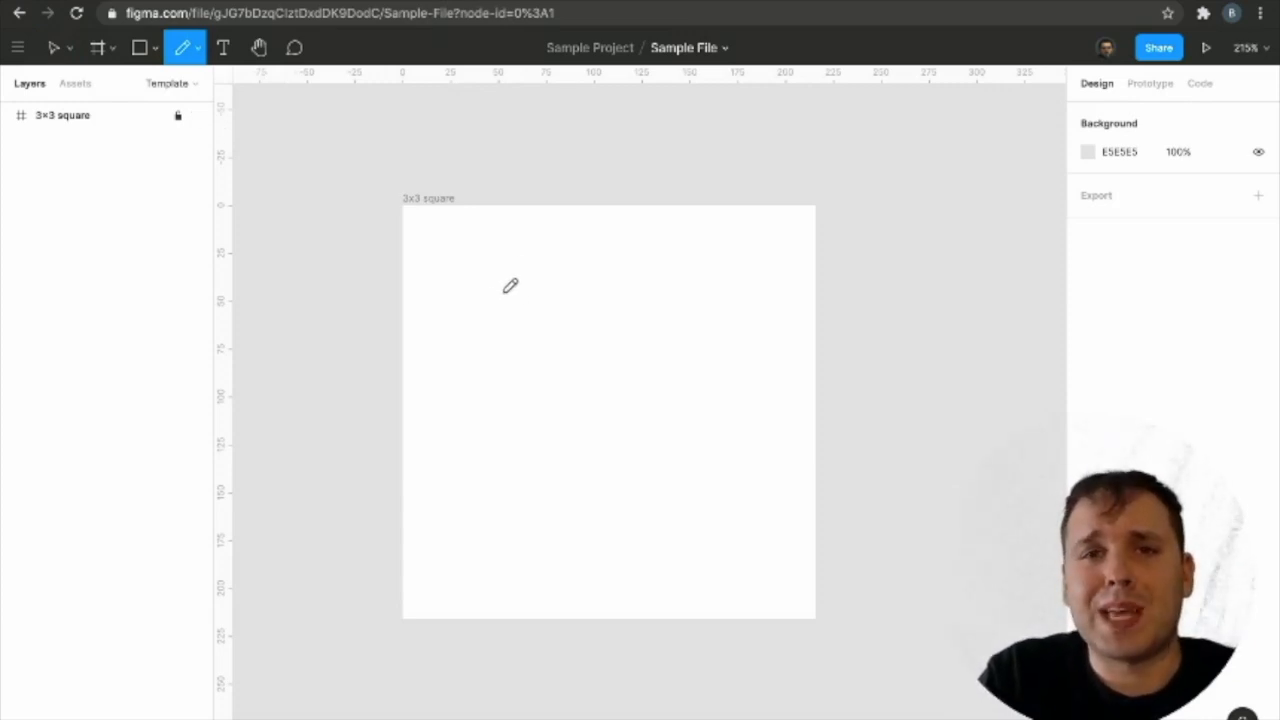
{"action": "mouse_move", "coordinate": [513, 262]}
{"action": "left_mouse_down"}
{"action": "mouse_move", "coordinate": [527, 287]}
{"action": "mouse_move", "coordinate": [547, 268]}
{"action": "mouse_move", "coordinate": [672, 318]}
{"action": "mouse_move", "coordinate": [568, 480]}
{"action": "mouse_move", "coordinate": [636, 512]}
{"action": "mouse_move", "coordinate": [741, 438]}
{"action": "left_mouse_up"}
{"action": "mouse_move", "coordinate": [713, 369]}
{"action": "left_mouse_down"}
{"action": "mouse_move", "coordinate": [561, 344]}
{"action": "mouse_move", "coordinate": [581, 446]}
{"action": "mouse_move", "coordinate": [613, 319]}
{"action": "mouse_move", "coordinate": [710, 418]}
{"action": "mouse_move", "coordinate": [486, 447]}
{"action": "mouse_move", "coordinate": [599, 204]}
{"action": "mouse_move", "coordinate": [483, 302]}
{"action": "mouse_move", "coordinate": [699, 497]}
{"action": "mouse_move", "coordinate": [753, 377]}
{"action": "mouse_move", "coordinate": [711, 435]}
{"action": "mouse_move", "coordinate": [691, 393]}
{"action": "mouse_move", "coordinate": [654, 490]}
{"action": "mouse_move", "coordinate": [665, 545]}
{"action": "mouse_move", "coordinate": [737, 494]}
{"action": "mouse_move", "coordinate": [731, 514]}
{"action": "mouse_move", "coordinate": [755, 496]}
{"action": "mouse_move", "coordinate": [766, 384]}
{"action": "left_mouse_up"}
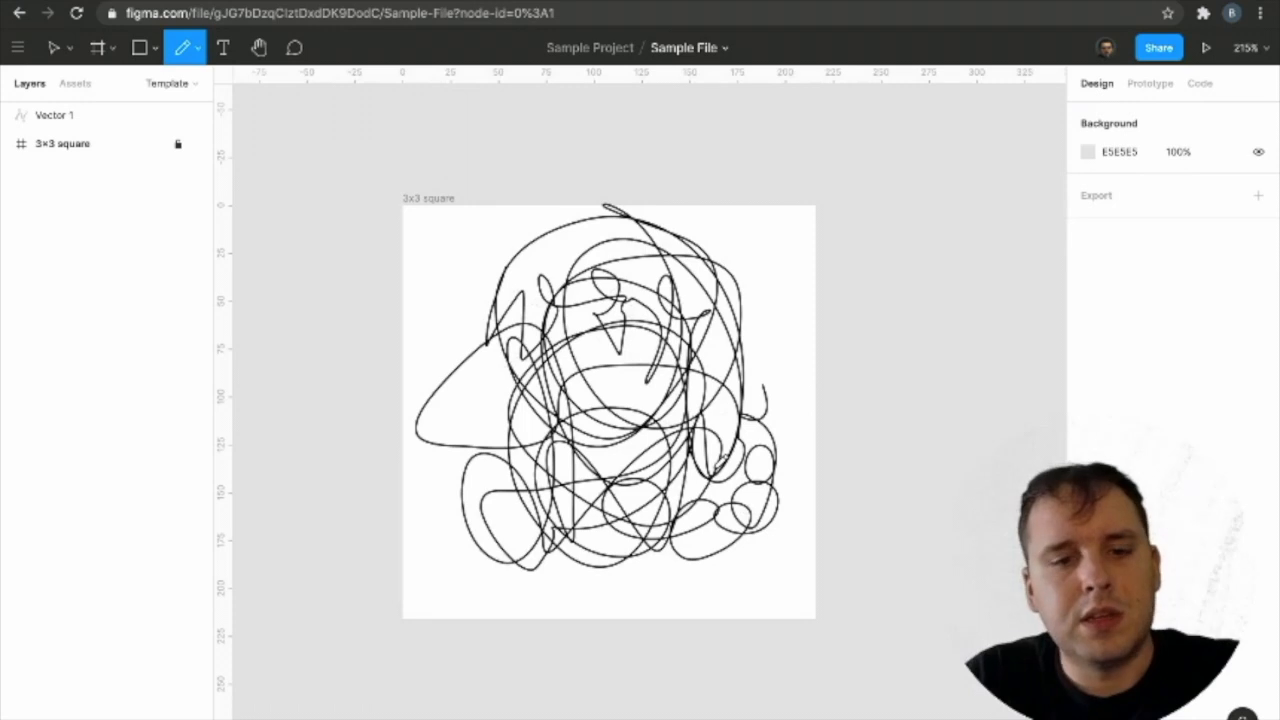
{"action": "key", "text": "ctrl+z"}
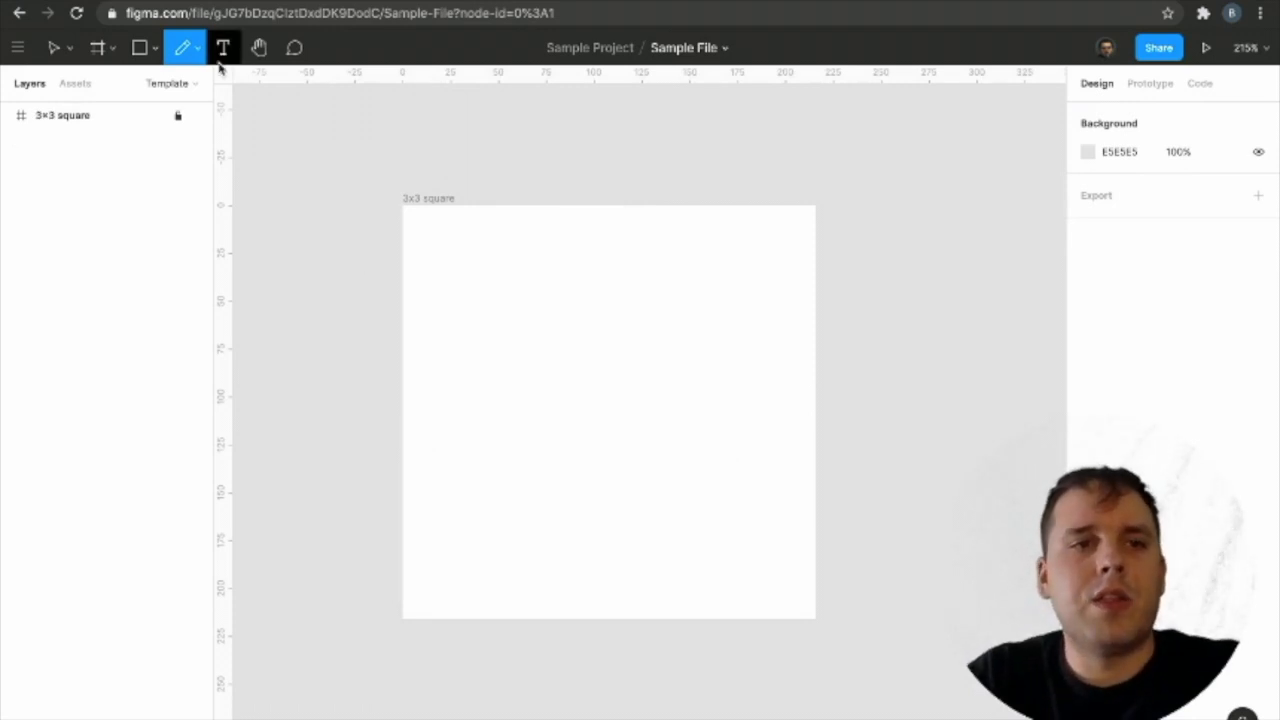
{"action": "left_click", "coordinate": [113, 49]}
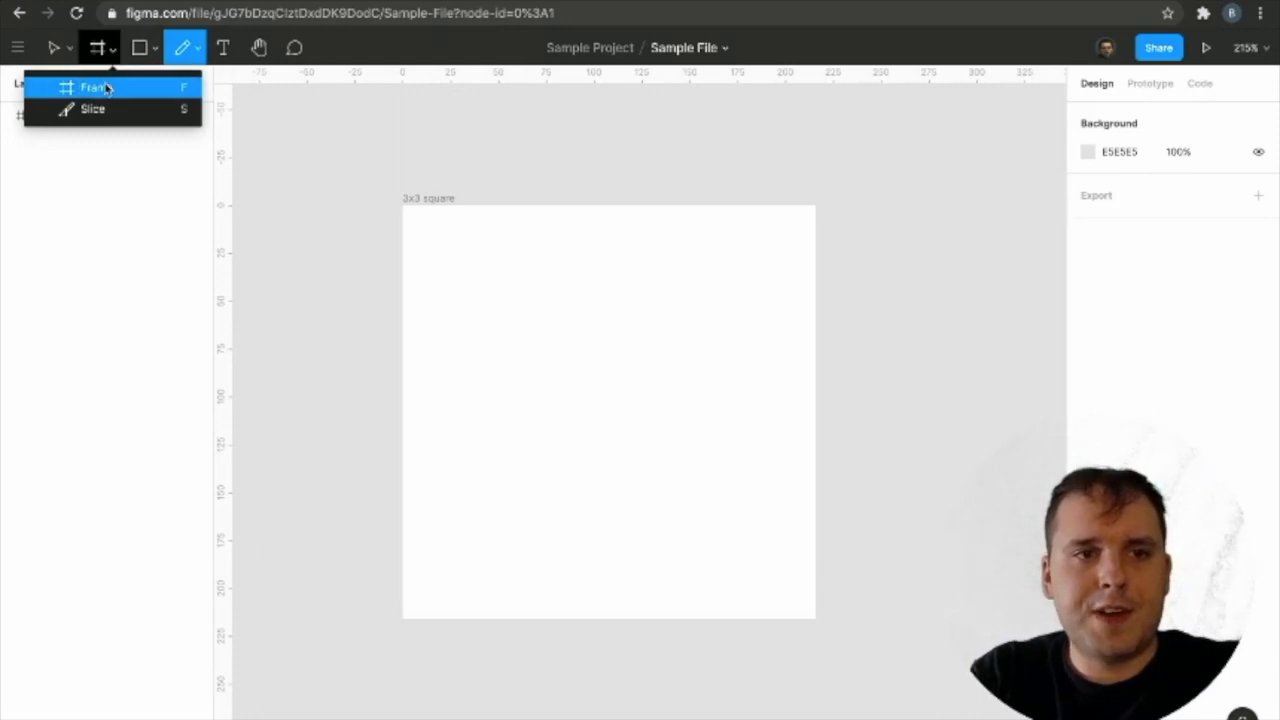
{"action": "left_click", "coordinate": [157, 50]}
{"action": "left_click", "coordinate": [156, 48]}
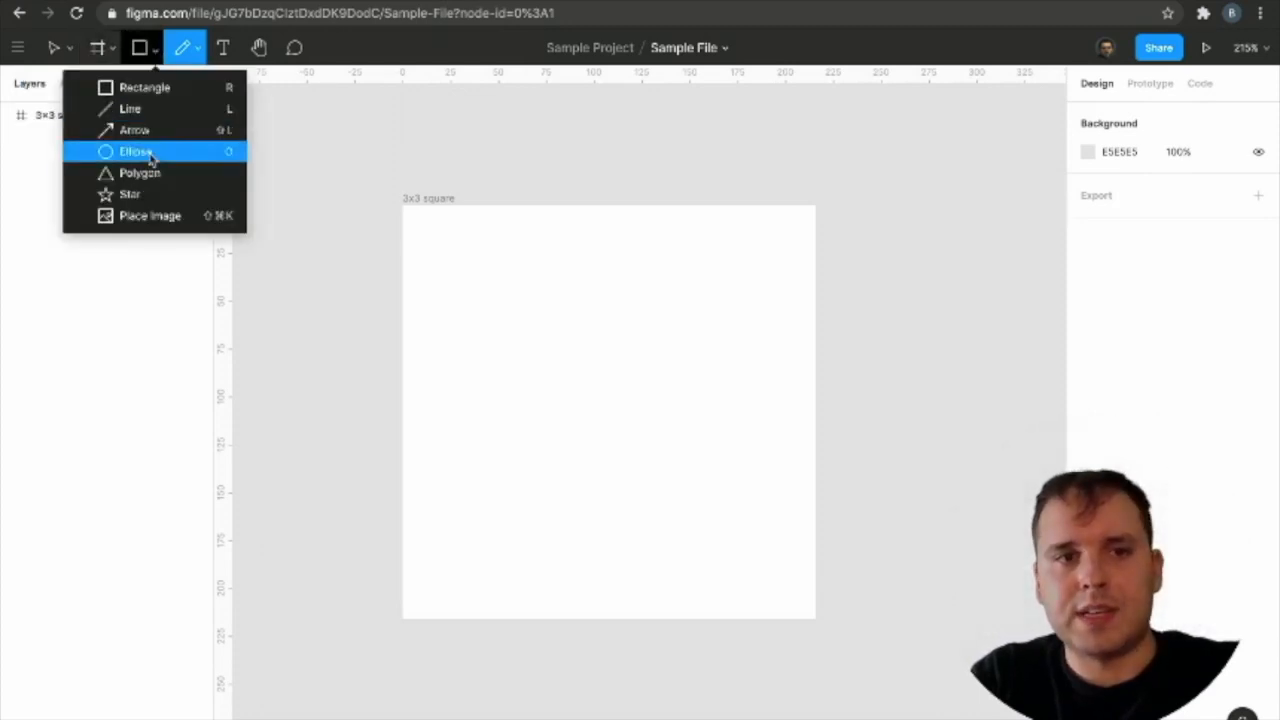
Switch the active drawing tool from Pencil back to Pen.
{"action": "left_click", "coordinate": [200, 57]}
{"action": "left_click", "coordinate": [199, 56]}
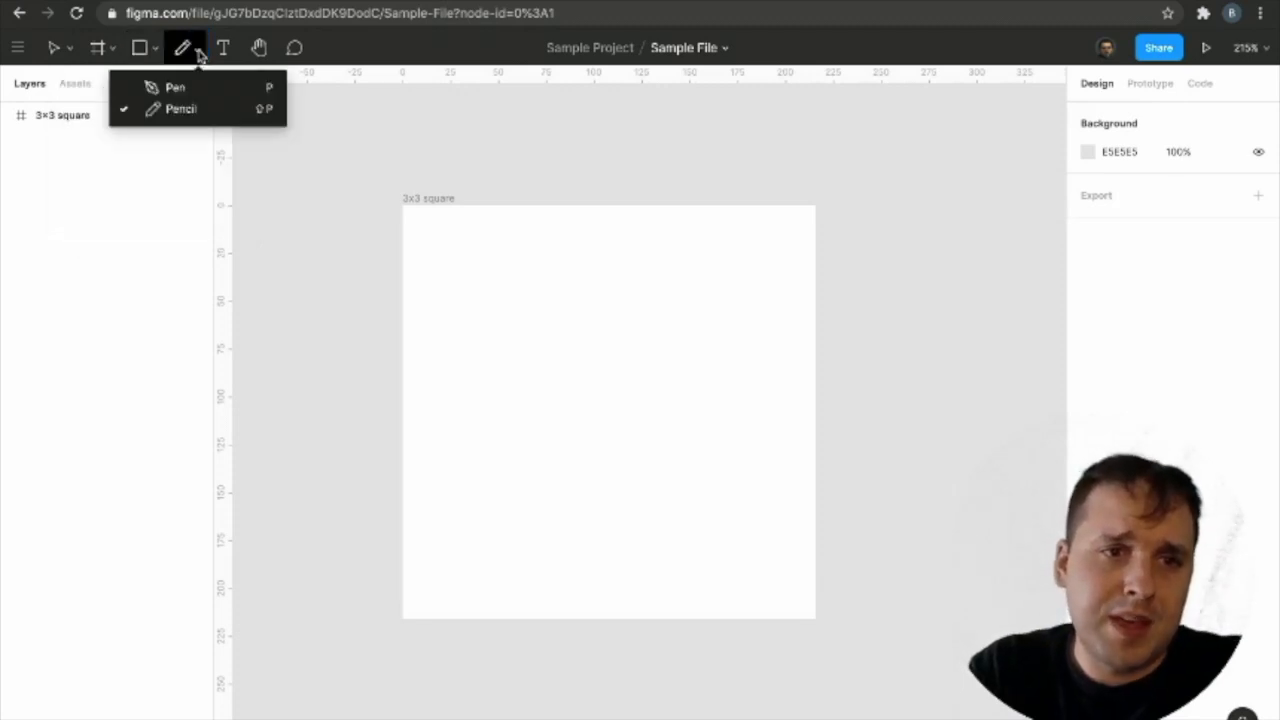
{"action": "left_click", "coordinate": [200, 88]}
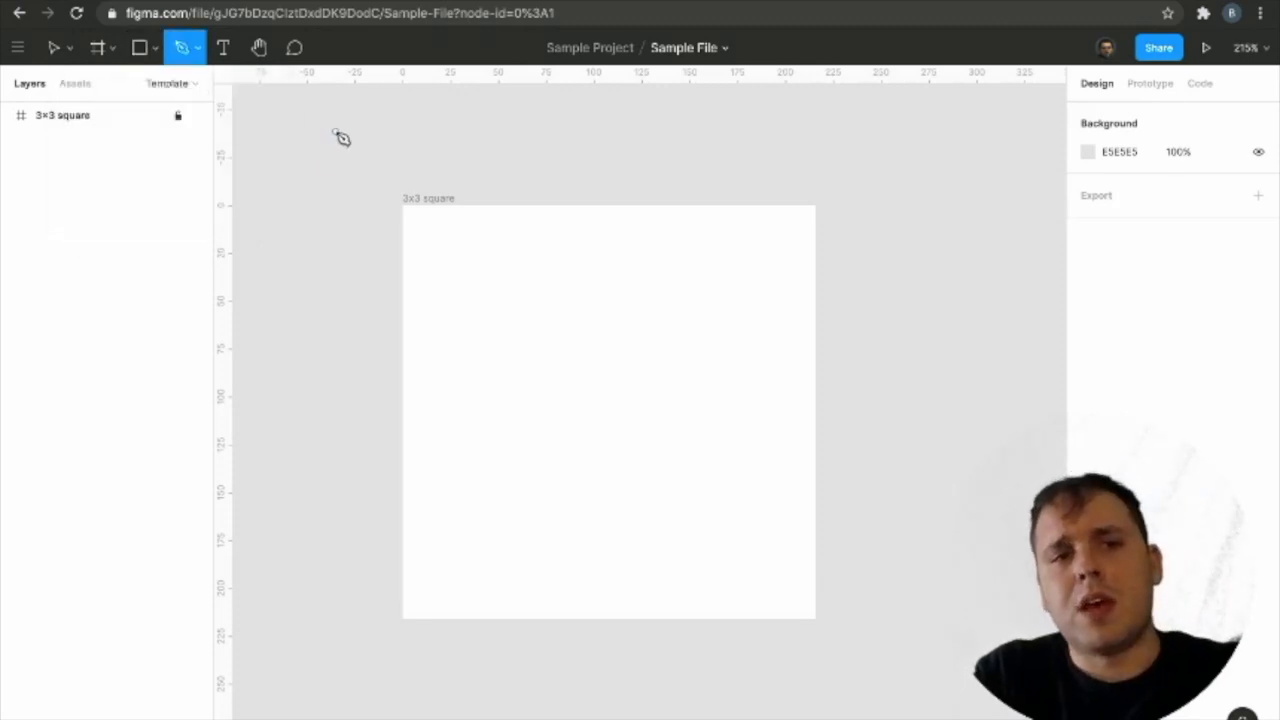